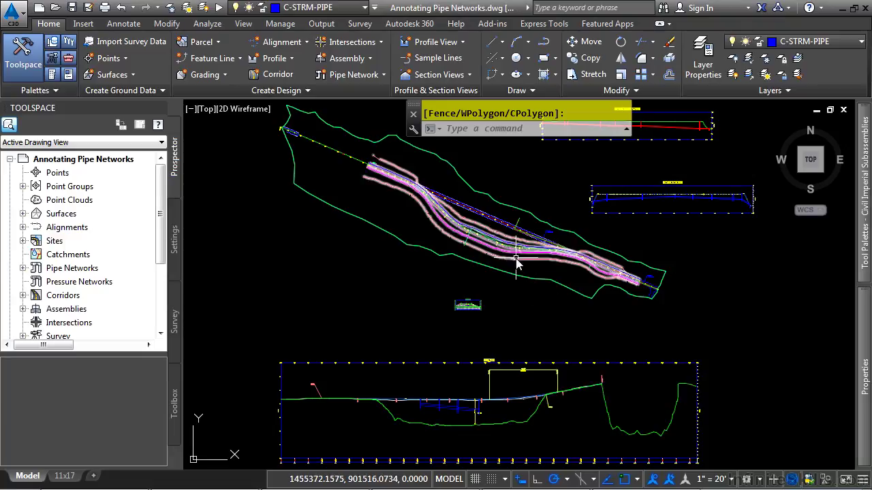
Step: Open the Add Labels dialog for pipe networks with a STORM -1 pipe selected in plan, and move the dialog aside
scroll(496, 243, up, 5)
scroll(495, 243, up, 3)
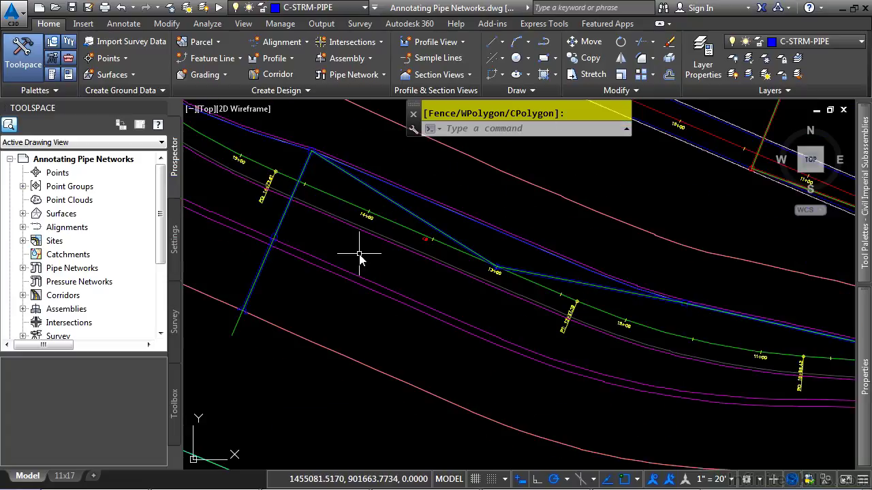
click(246, 294)
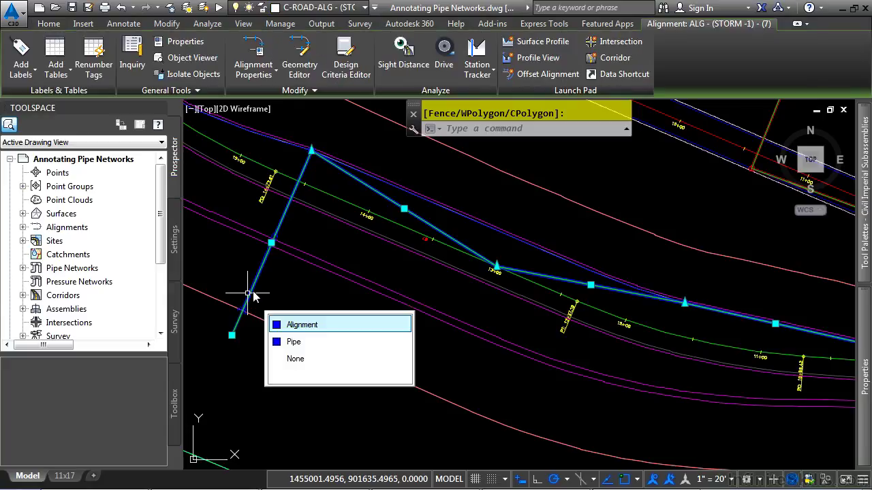
click(291, 341)
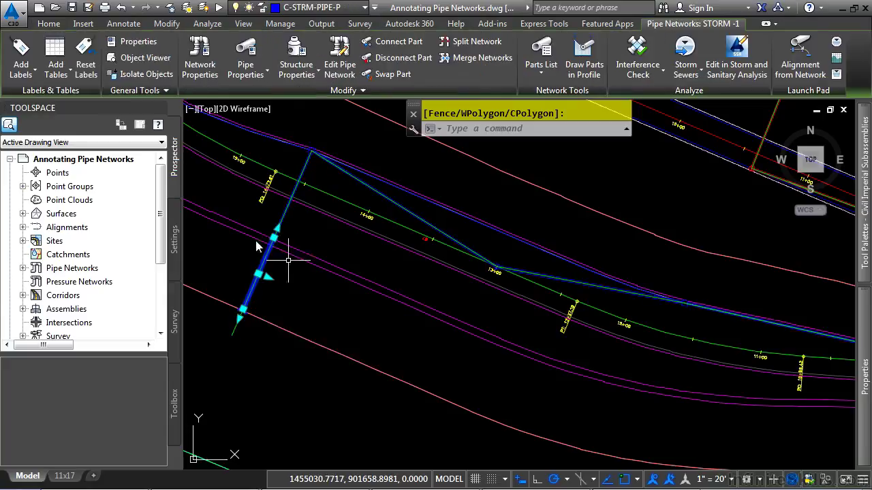
click(30, 79)
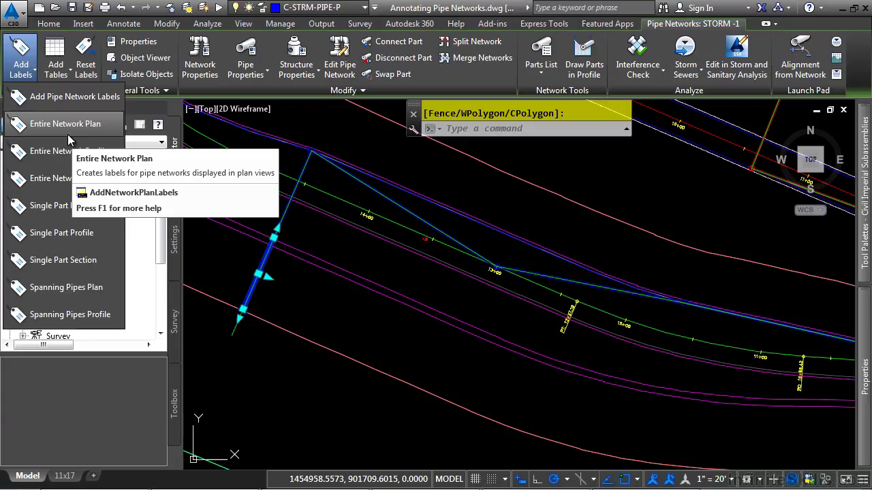
click(68, 96)
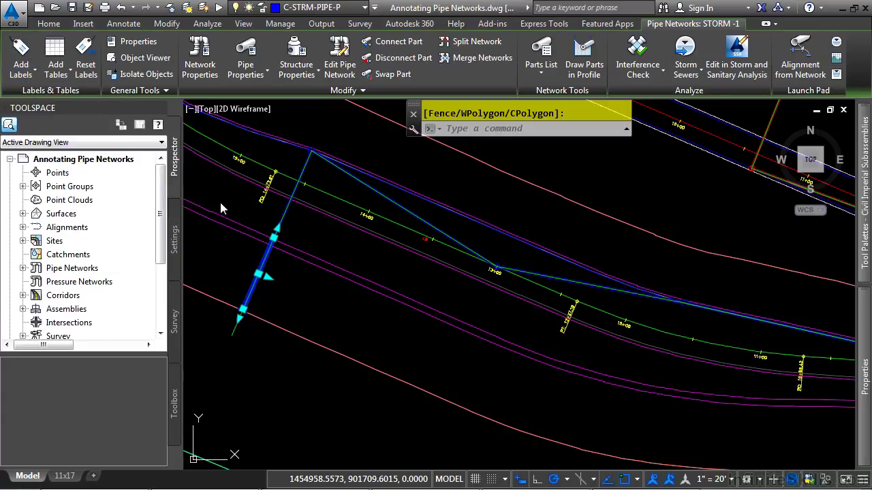
drag(675, 203, 231, 98)
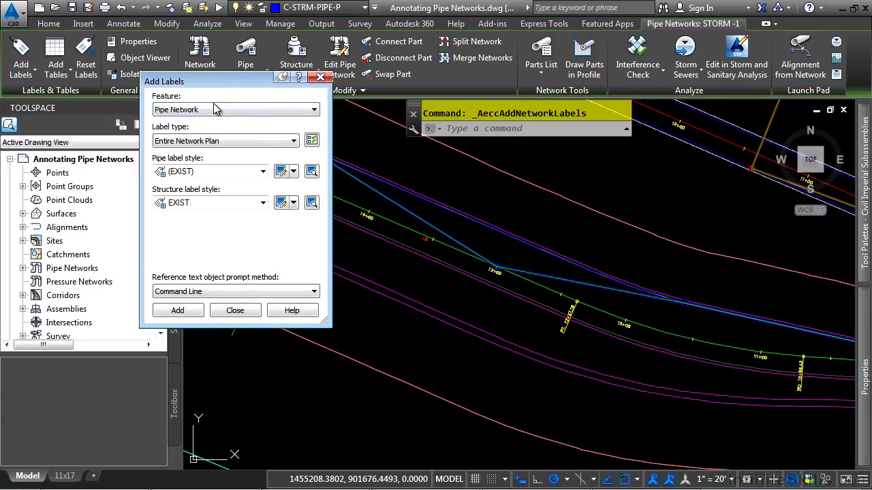
Step: Label the entire STORM -1 network in plan with Plan_Length Description and Slope pipe labels and Data with Connected Pipes (Storm) structure labels
click(205, 140)
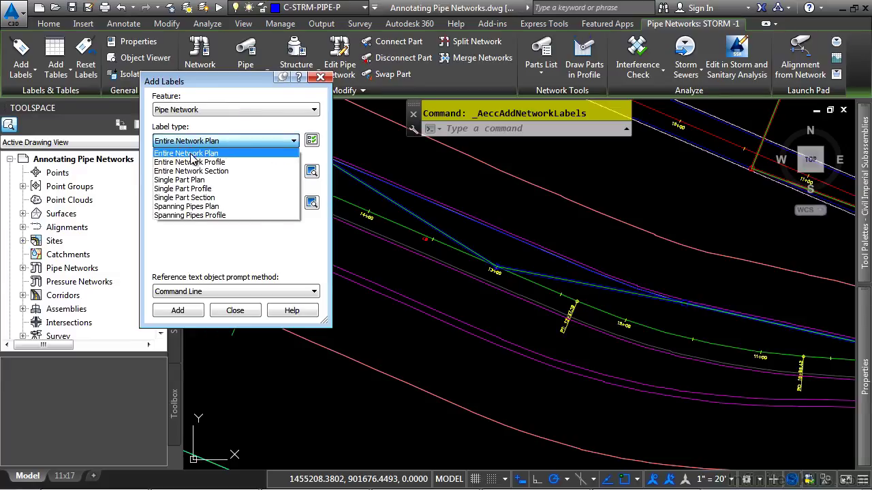
click(193, 154)
click(247, 173)
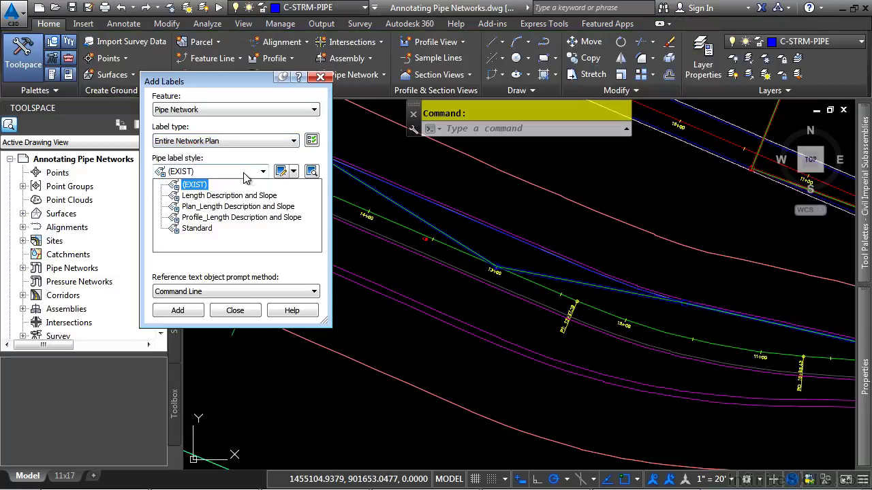
click(236, 207)
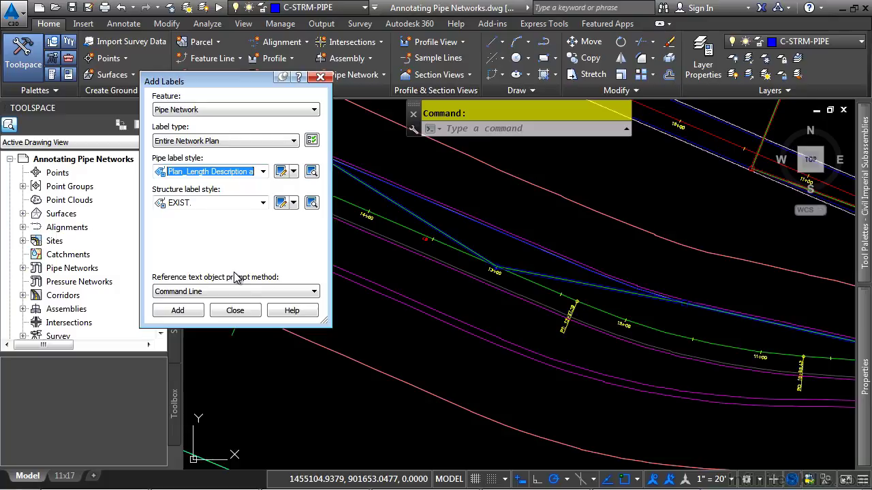
click(198, 205)
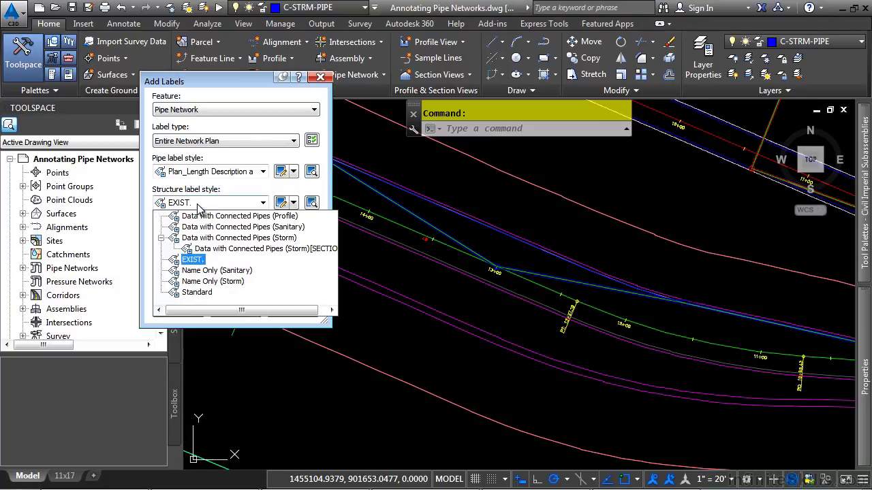
click(208, 238)
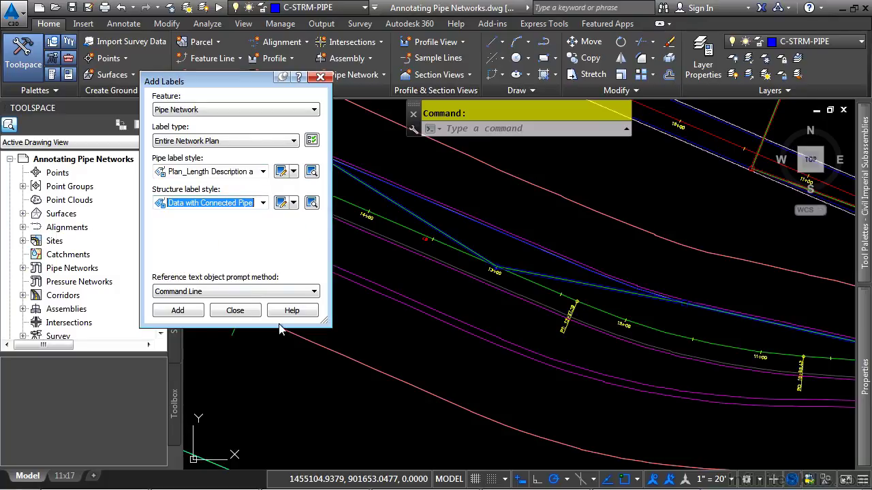
click(193, 312)
scroll(613, 330, up, 5)
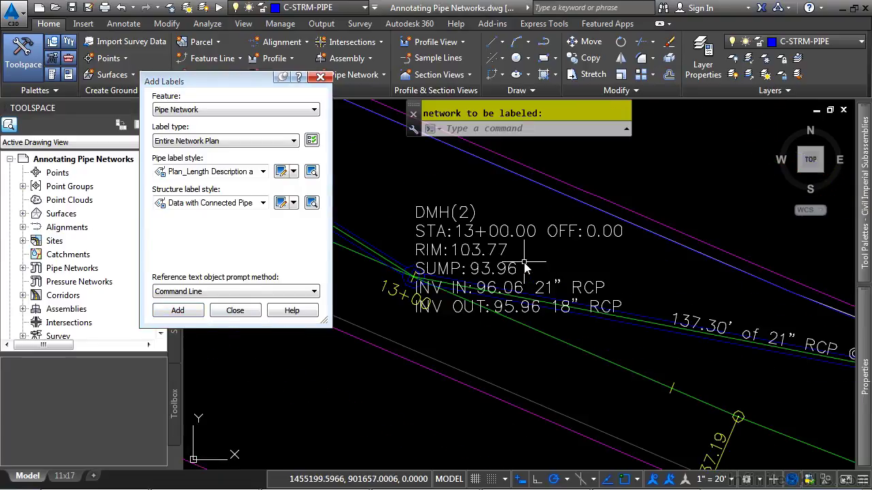
scroll(579, 277, down, 5)
Step: Label the entire existing storm sewer network in plan using the (EXIST) pipe label style and the EXIST. structure label style
middle_drag(684, 220, 454, 329)
middle_drag(582, 280, 407, 399)
middle_drag(638, 391, 389, 222)
middle_drag(581, 311, 496, 250)
click(228, 172)
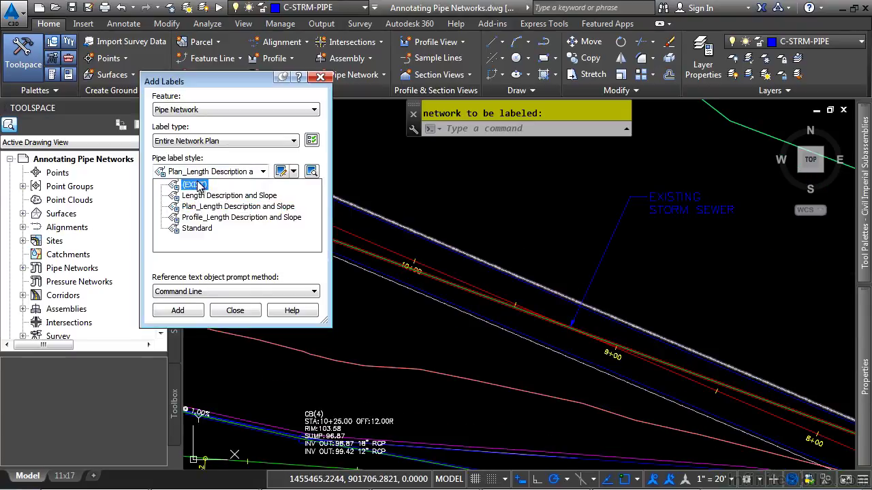
click(199, 184)
click(214, 203)
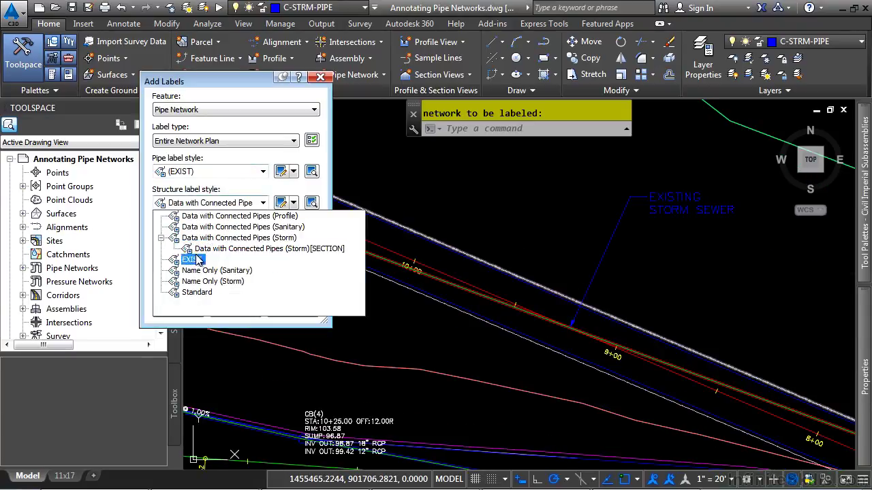
click(205, 260)
click(177, 313)
scroll(673, 373, up, 4)
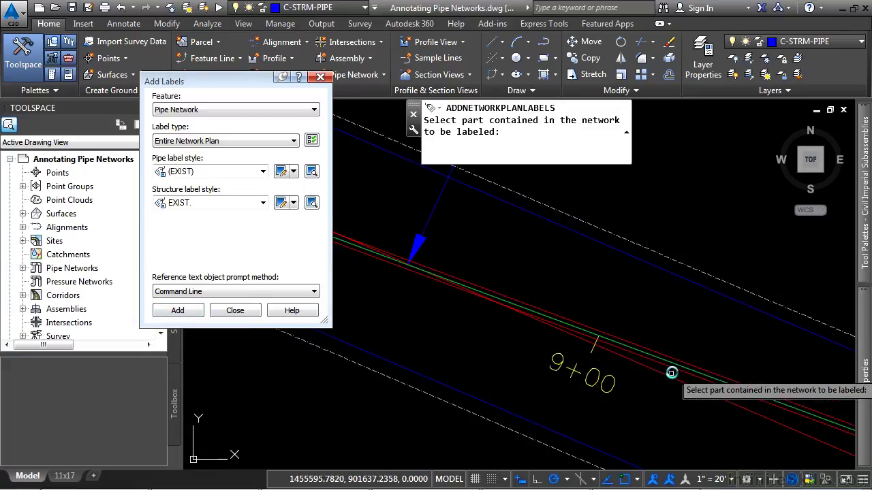
scroll(681, 369, down, 5)
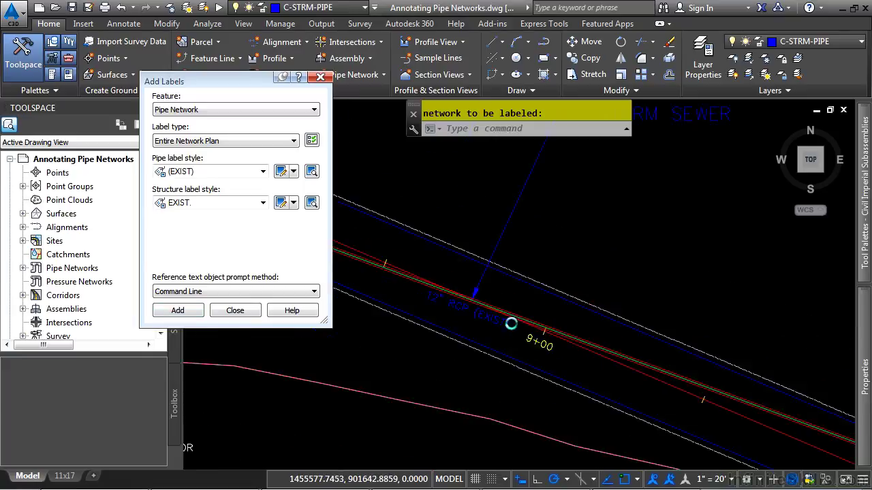
Step: Examine the pipe and manhole labels along the existing storm sewer network in plan
middle_drag(661, 361, 374, 214)
mouse_move(678, 332)
middle_down()
mouse_move(408, 254)
mouse_move(615, 305)
middle_up()
scroll(419, 264, up, 6)
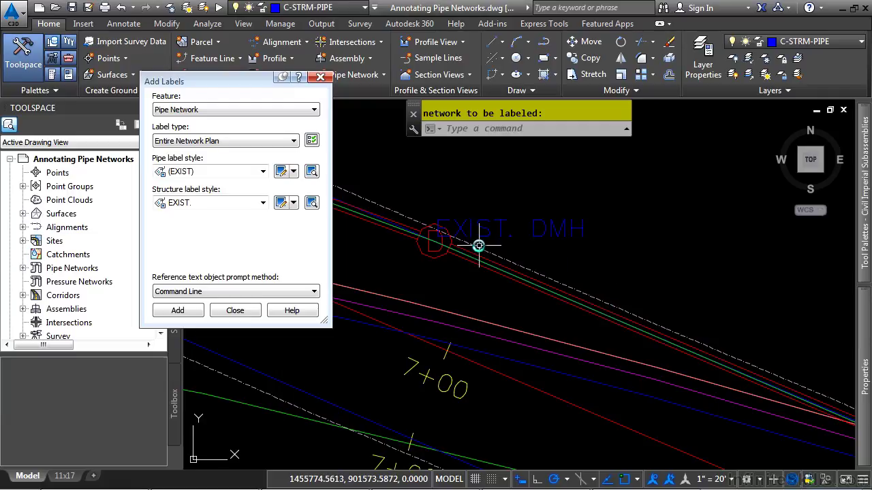
click(478, 246)
scroll(479, 245, down, 4)
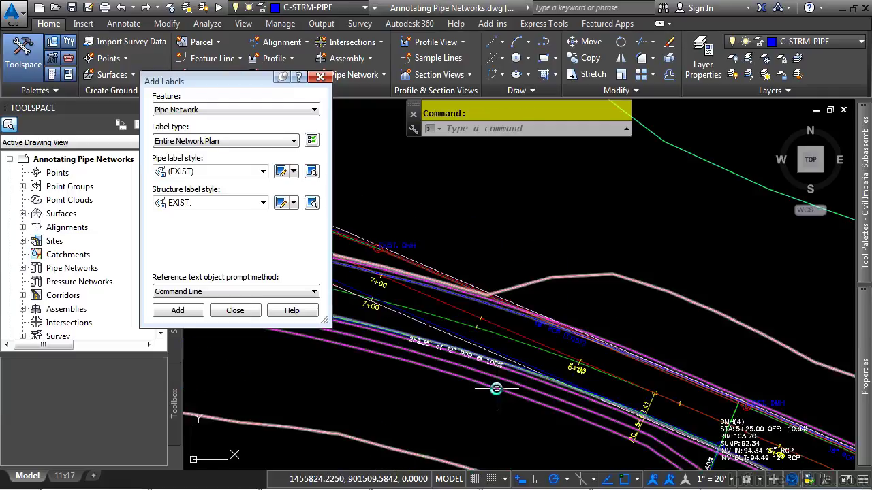
scroll(532, 297, up, 2)
Step: Label the entire storm network in the road profile view with Profile_Length Description and Slope pipe labels and Data with Connected Pipes (Profile) structure labels
mouse_move(532, 297)
middle_down()
mouse_move(477, 177)
mouse_move(436, 137)
mouse_move(404, 252)
middle_up()
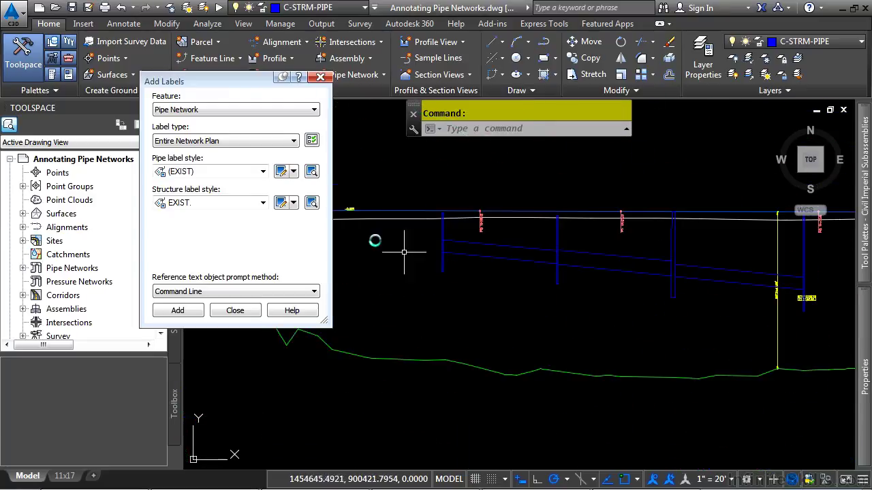
click(235, 141)
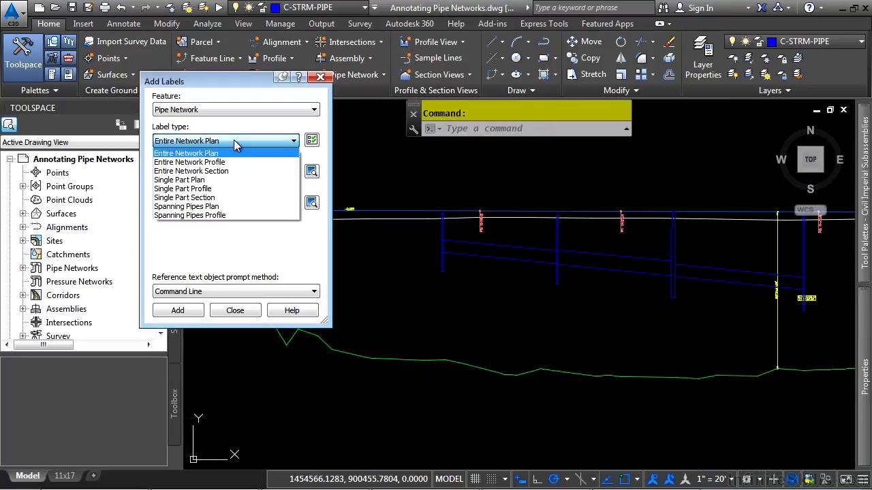
click(204, 163)
click(250, 173)
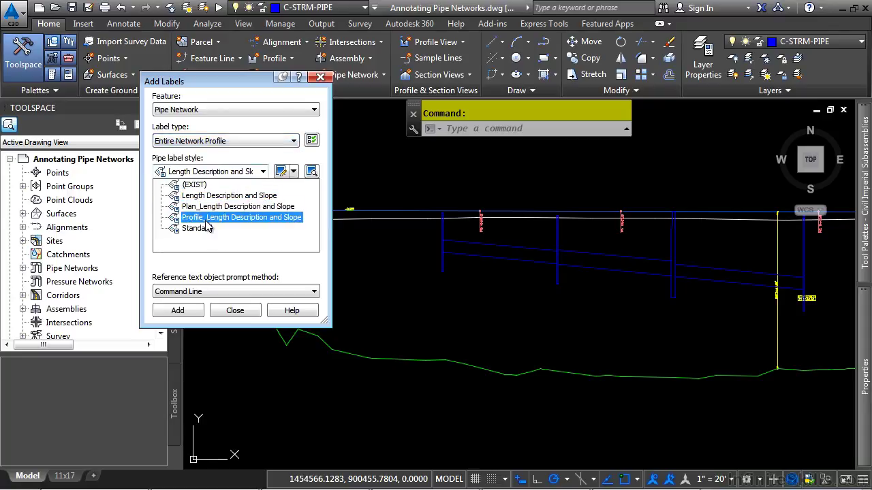
click(207, 219)
click(240, 203)
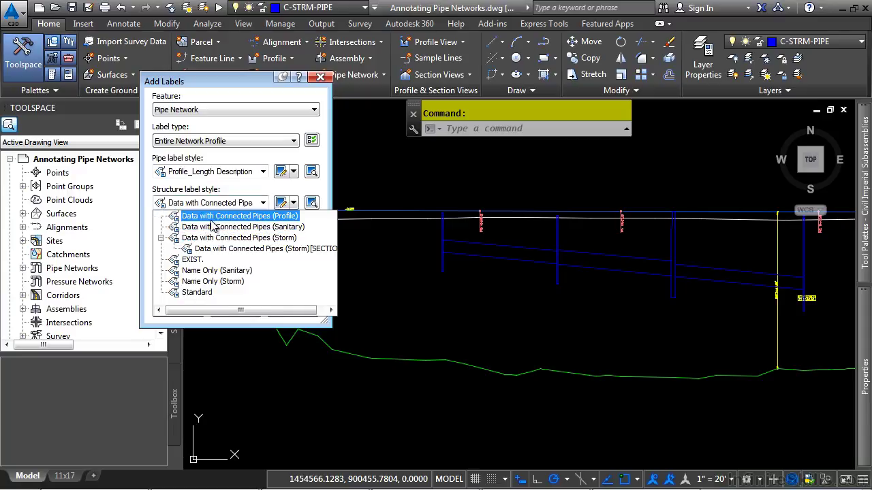
click(231, 217)
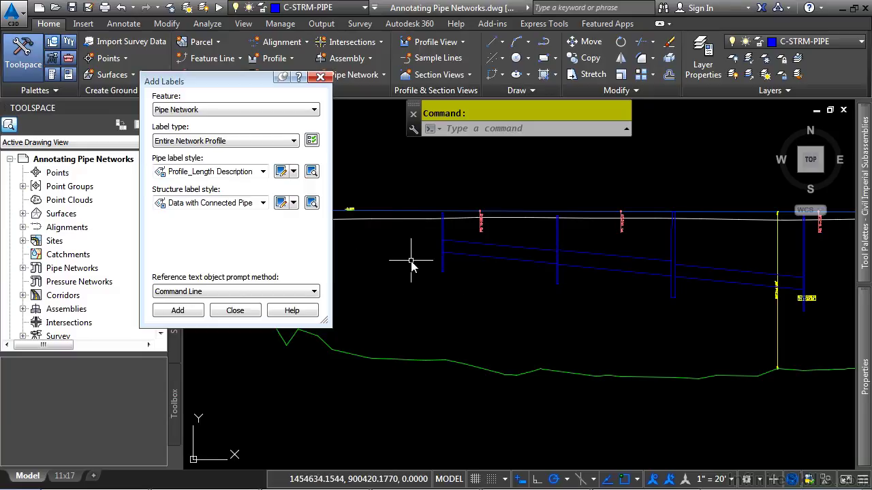
click(177, 310)
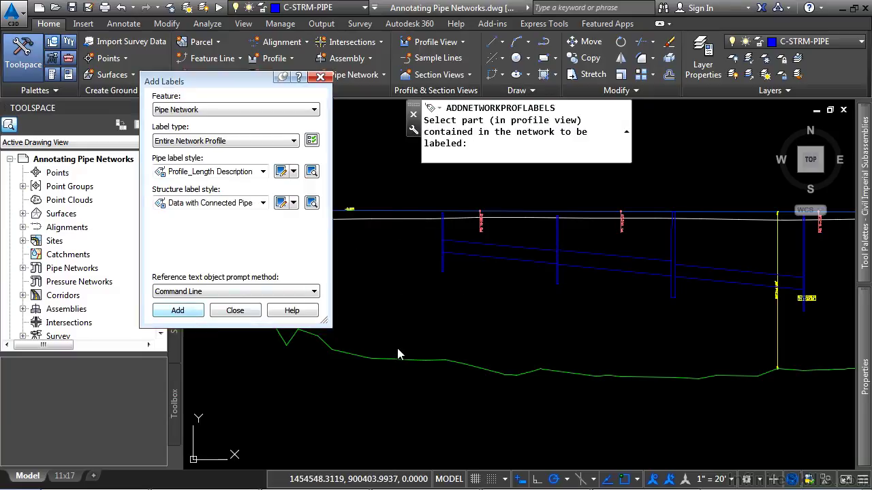
click(444, 271)
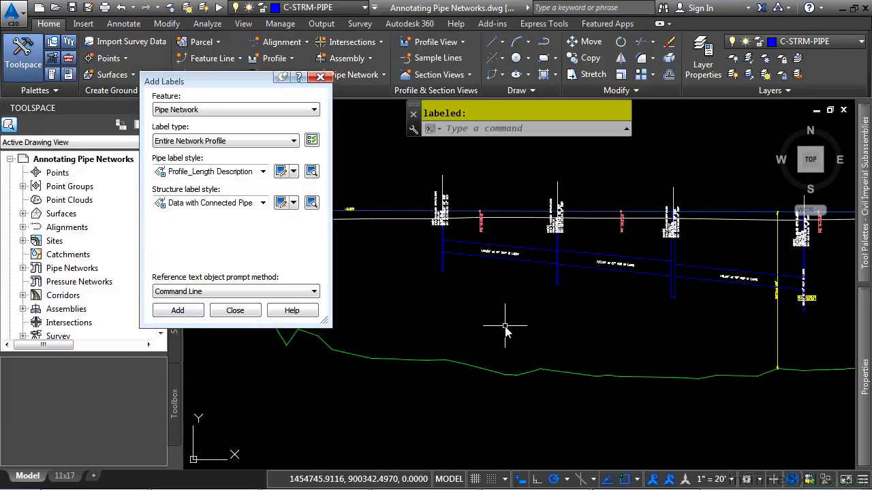
Step: Add a Pipe Data band in the Invert Elevations style to the bottom of the ALG - (STORM -1) - (7) profile view
scroll(558, 293, down, 3)
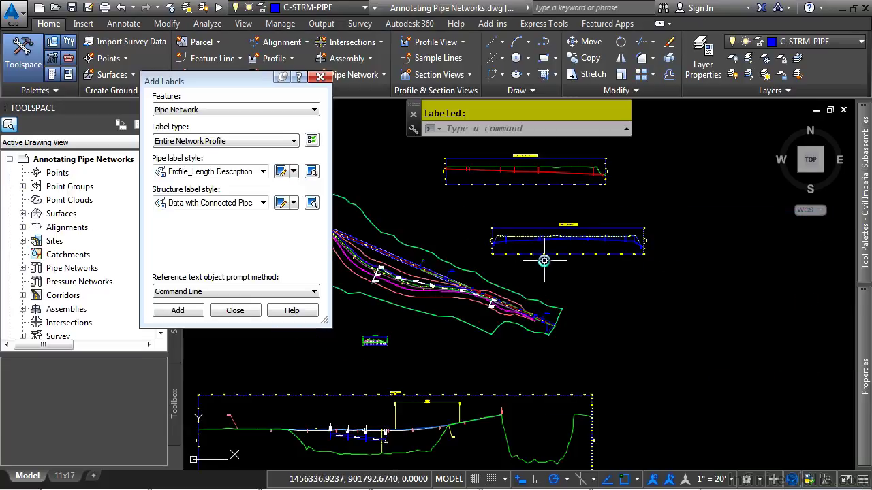
scroll(542, 257, up, 4)
middle_drag(560, 235, 544, 286)
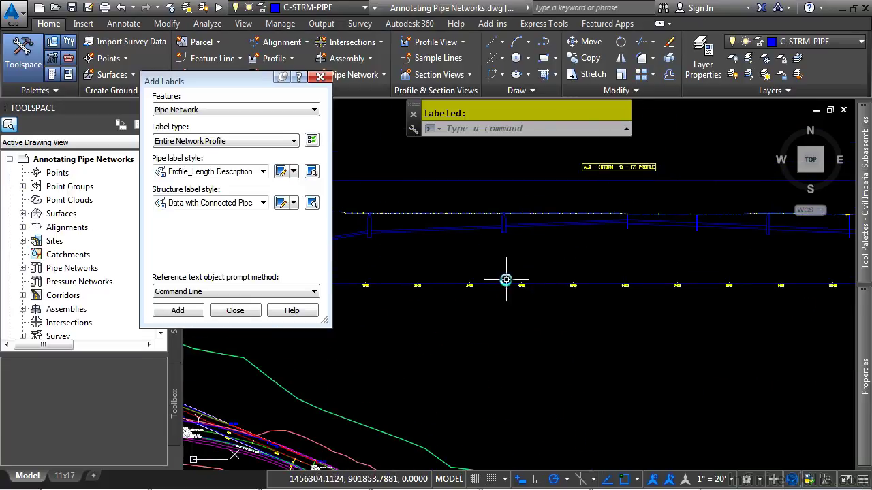
middle_drag(372, 243, 502, 243)
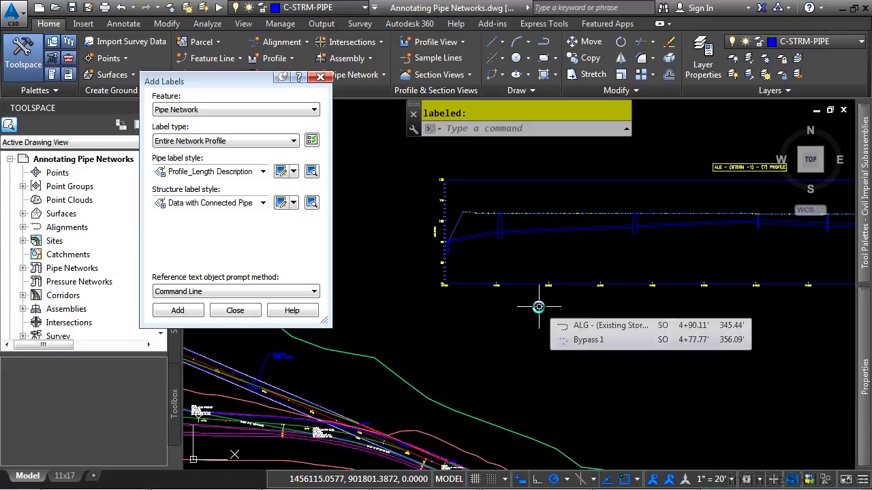
click(471, 285)
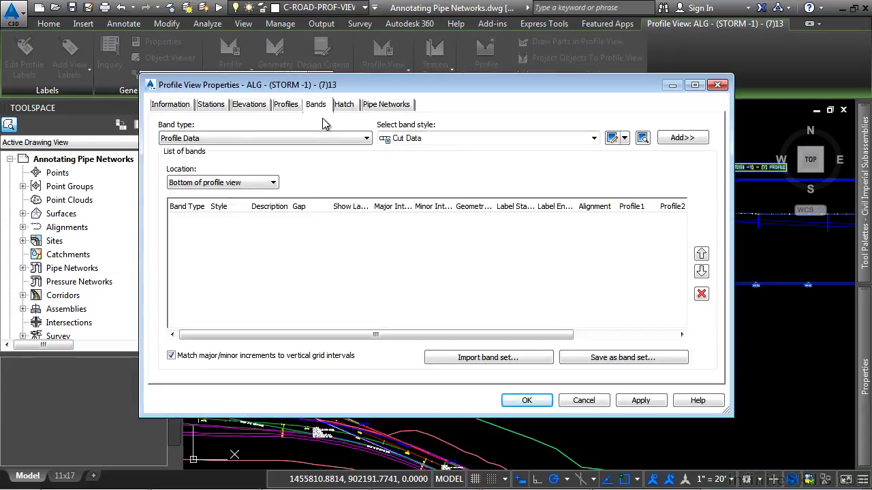
click(329, 138)
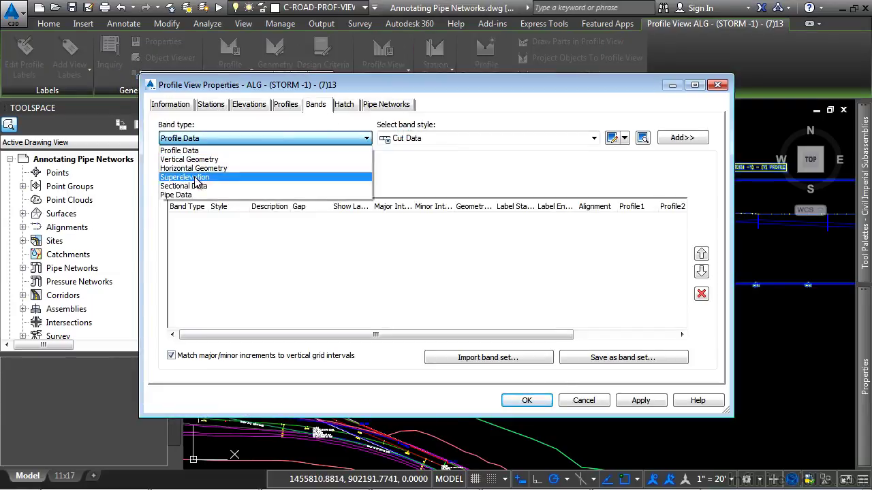
click(256, 196)
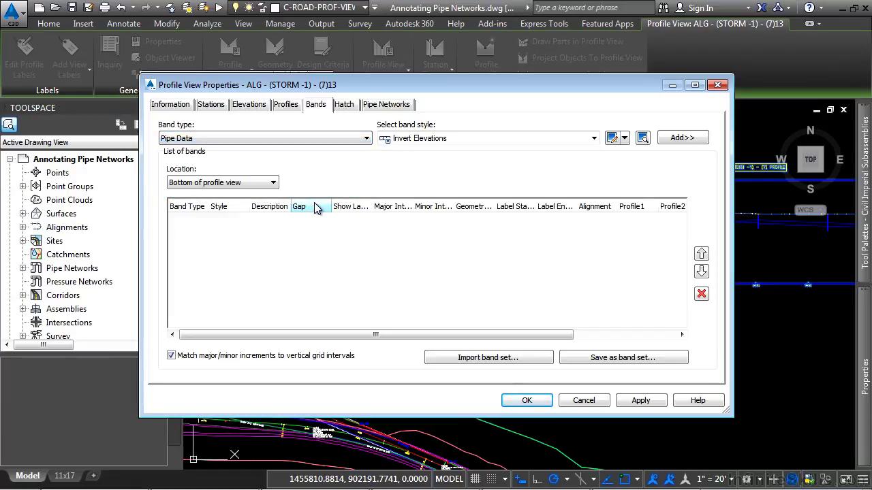
click(263, 184)
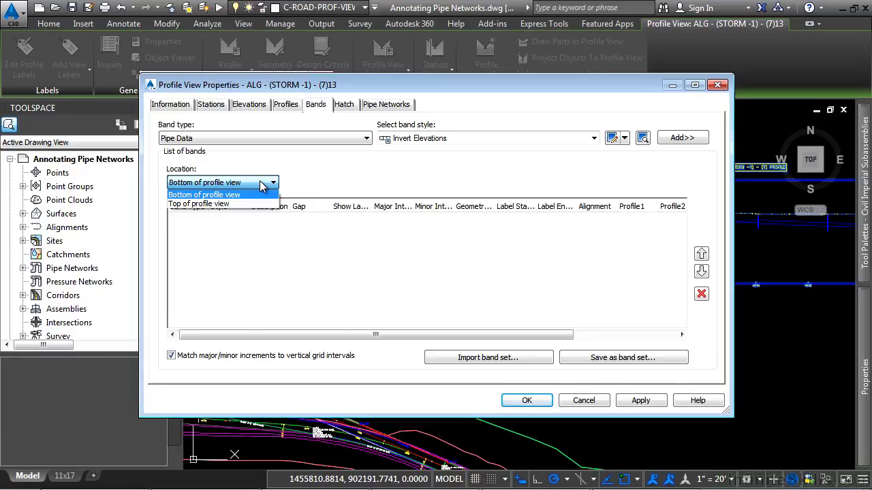
click(263, 184)
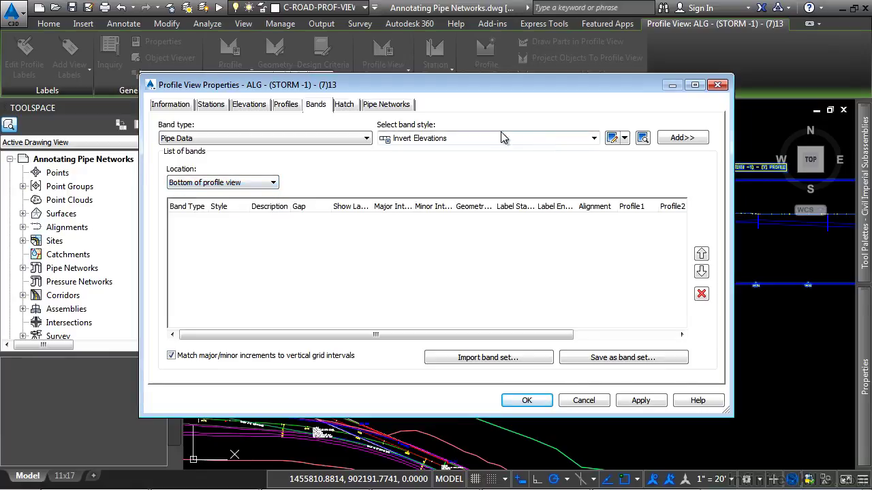
click(682, 137)
Step: Set the pipe data band's data source to the STORM -1 network
drag(514, 335, 654, 335)
click(527, 220)
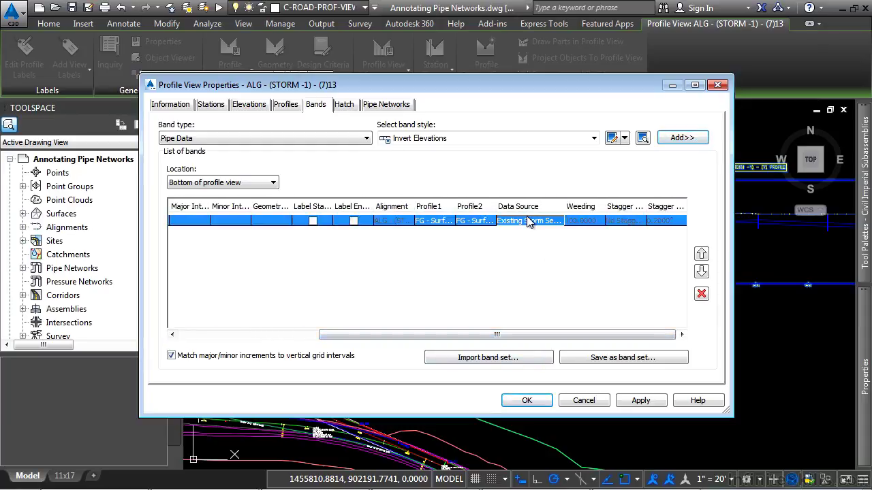
click(529, 222)
click(529, 244)
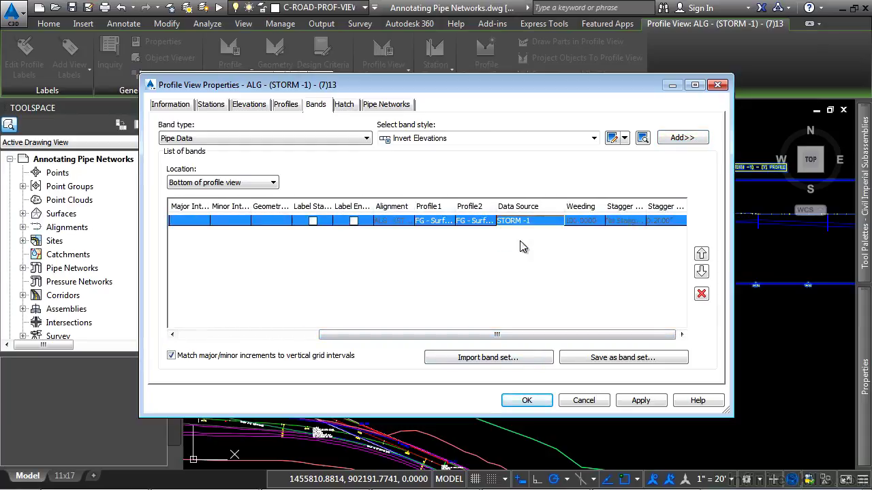
Step: Add a second Pipe Data band in the Rim Elevatinos style with STORM -1 as its data source
click(439, 140)
click(431, 174)
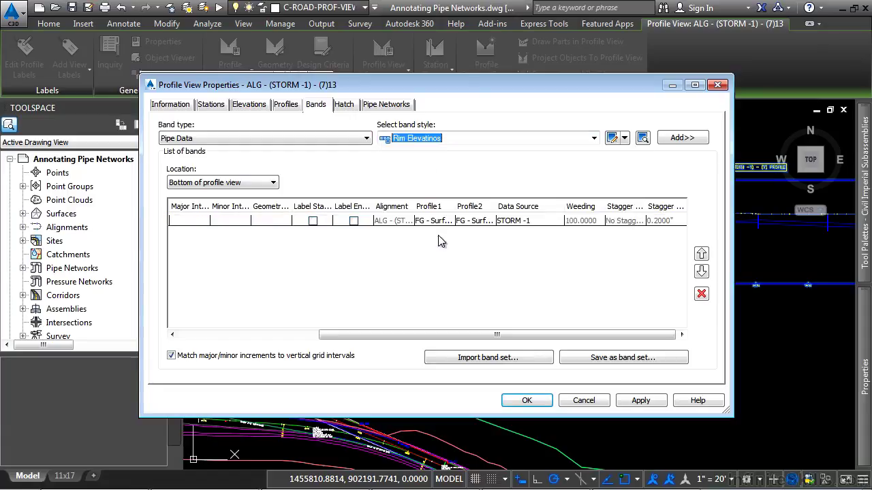
click(683, 138)
click(621, 232)
click(621, 232)
click(588, 257)
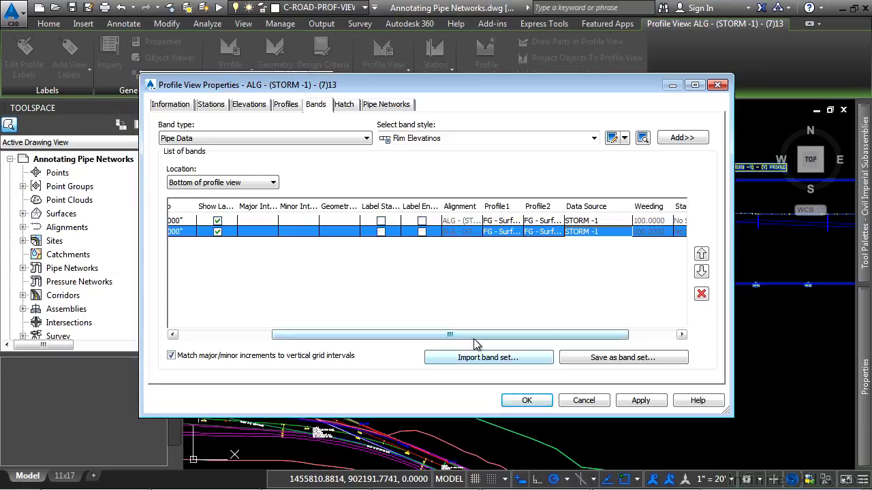
Step: Set the Rim Elevatinos band's gap to 0 and apply the band changes to the profile view
drag(476, 335, 382, 334)
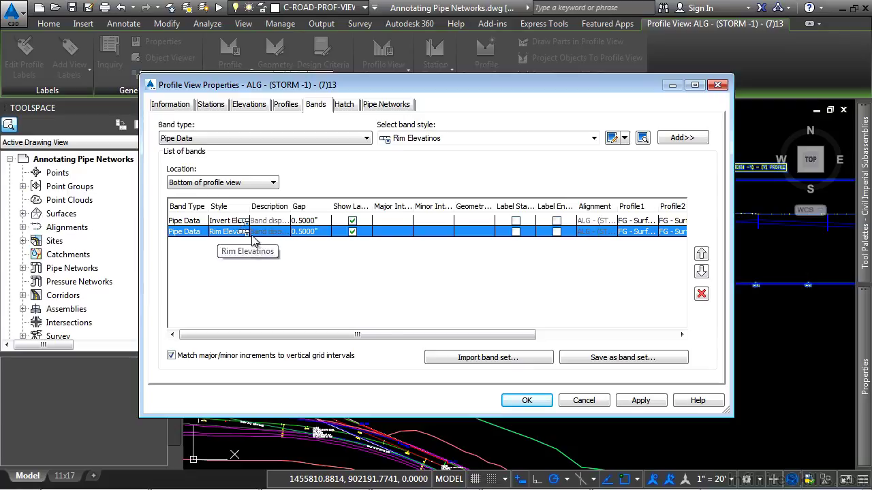
click(314, 233)
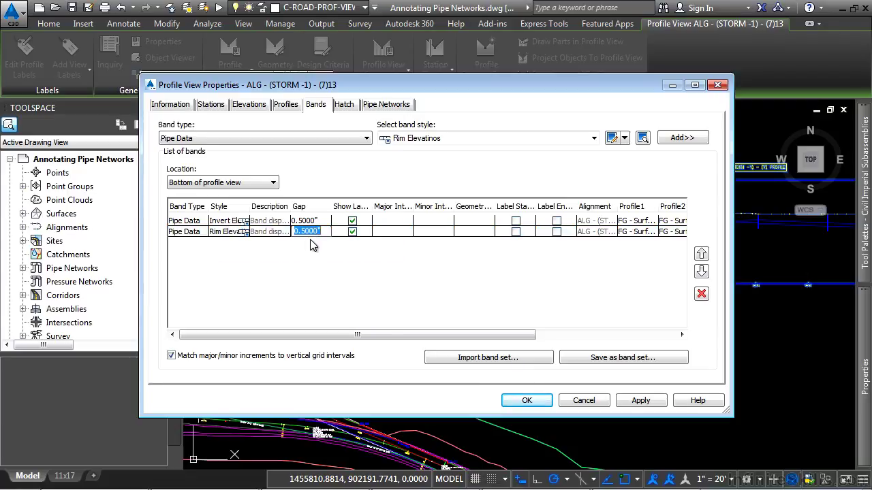
text(0)
key(Return)
click(524, 406)
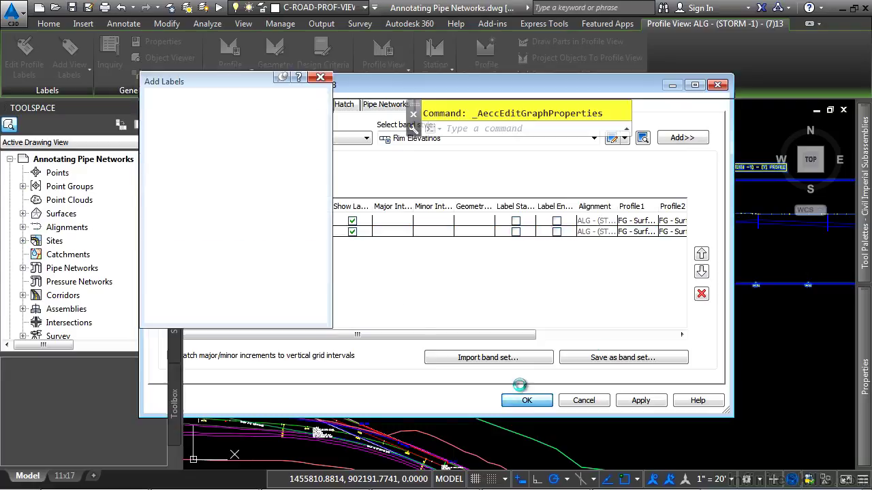
key(Escape)
Step: Examine the invert and rim elevation bands beneath the storm profile view at each structure
scroll(499, 302, up, 6)
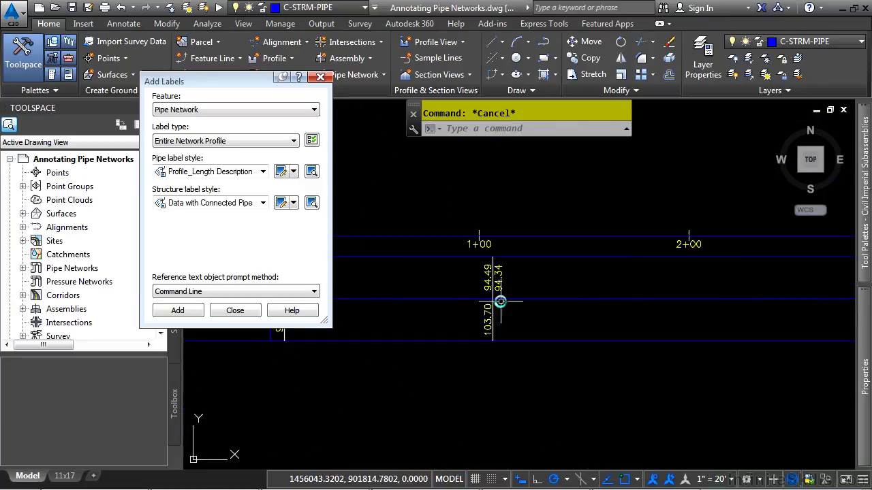
scroll(550, 254, down, 2)
middle_drag(663, 206, 513, 335)
middle_drag(767, 340, 561, 301)
mouse_move(463, 366)
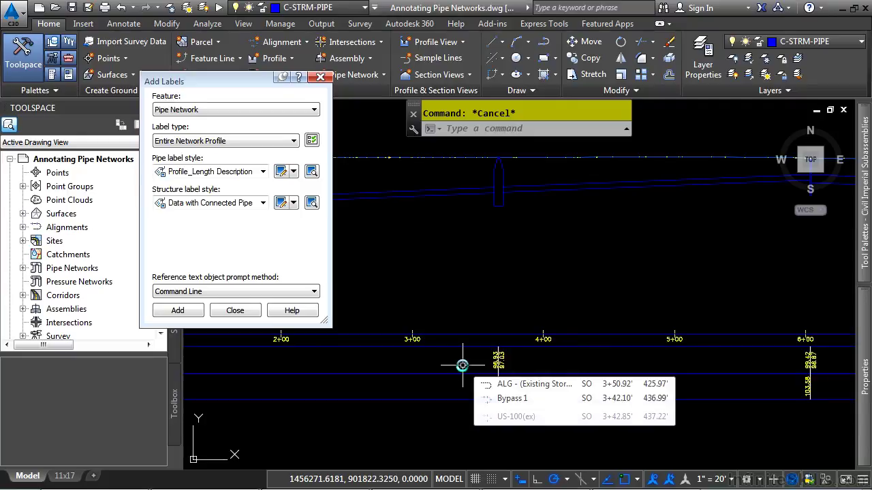
Step: Label the manhole in the 13+00.00 section view using Single Part Section, Name Only for pipes and Data with Connected Pipes (Storm)[SECTION] for structures
scroll(549, 351, down, 6)
scroll(579, 333, up, 8)
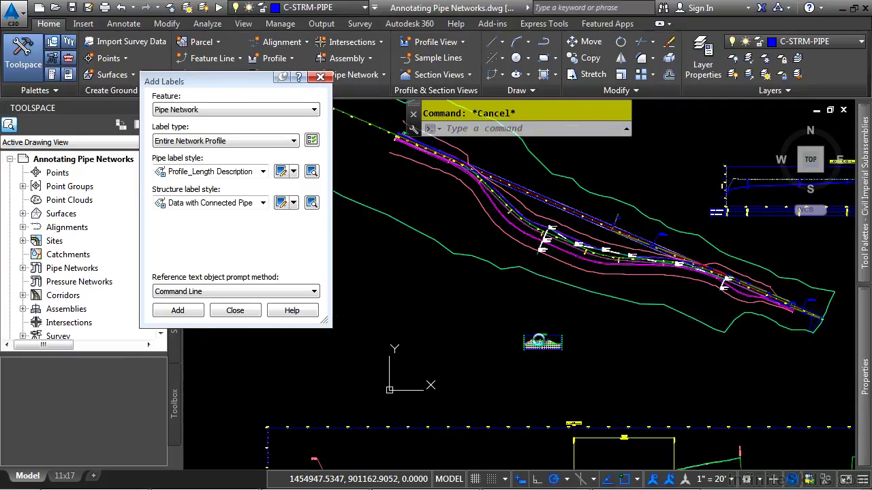
scroll(557, 307, up, 2)
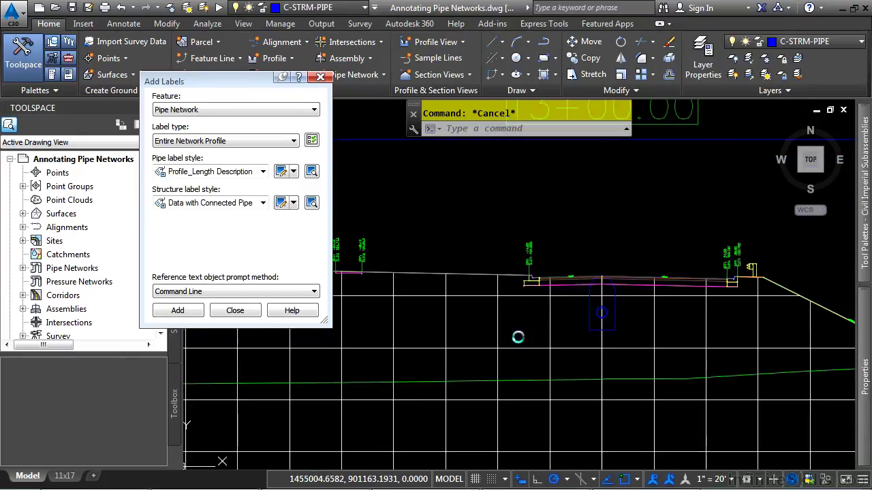
click(247, 141)
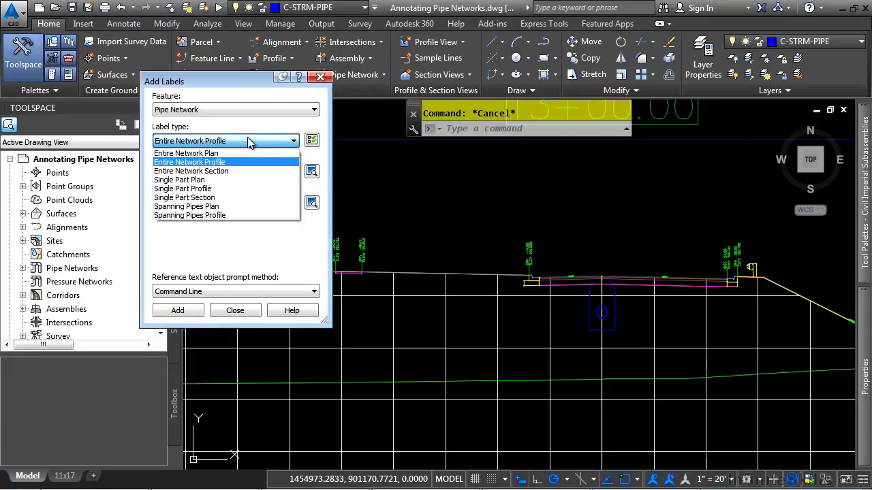
click(216, 198)
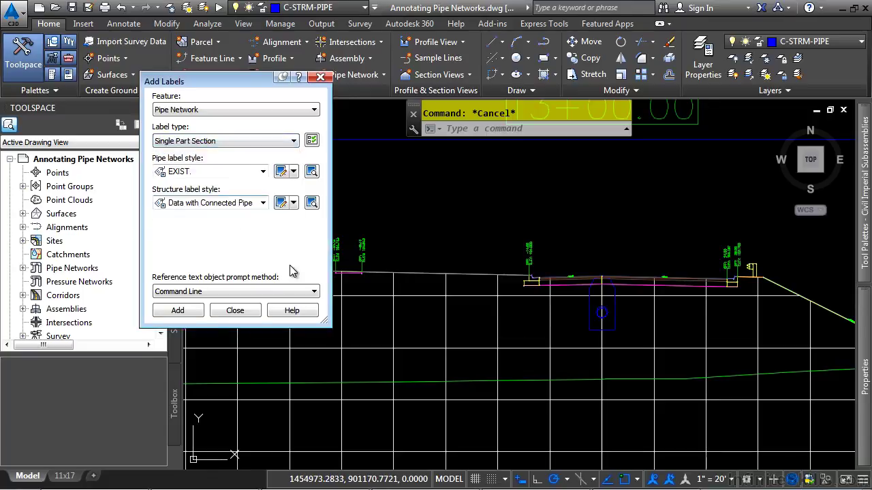
click(253, 171)
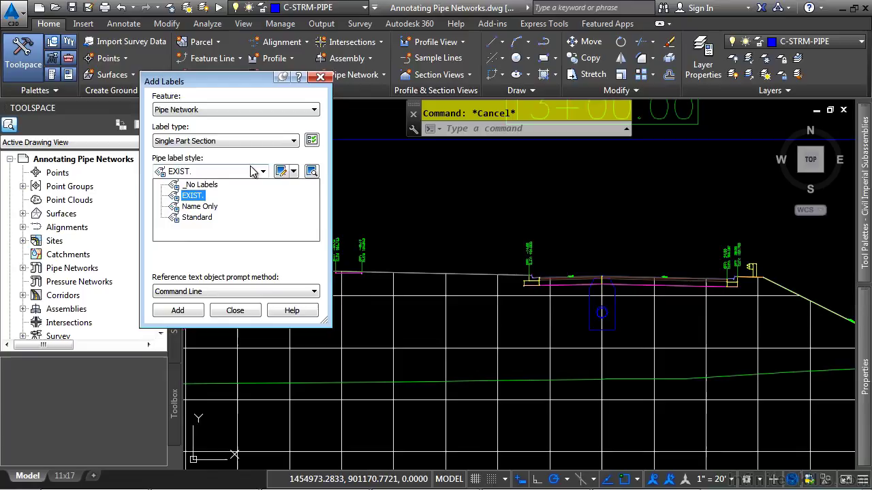
click(199, 206)
click(231, 205)
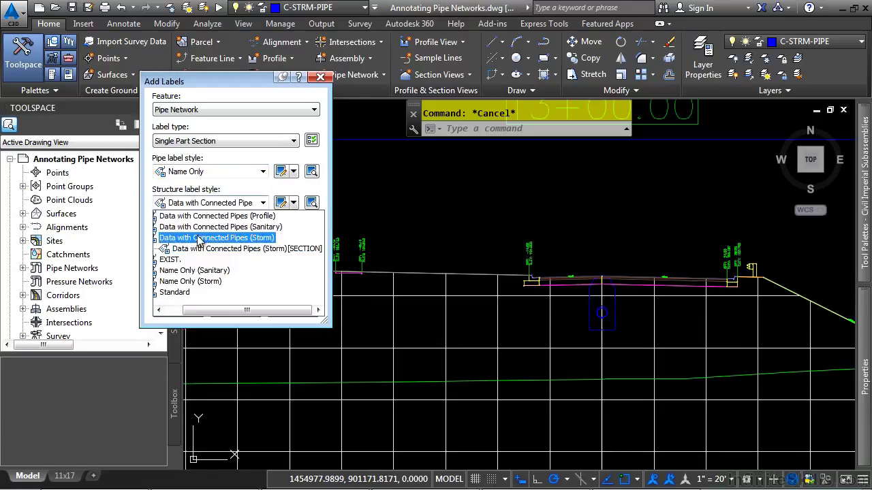
click(297, 254)
click(177, 310)
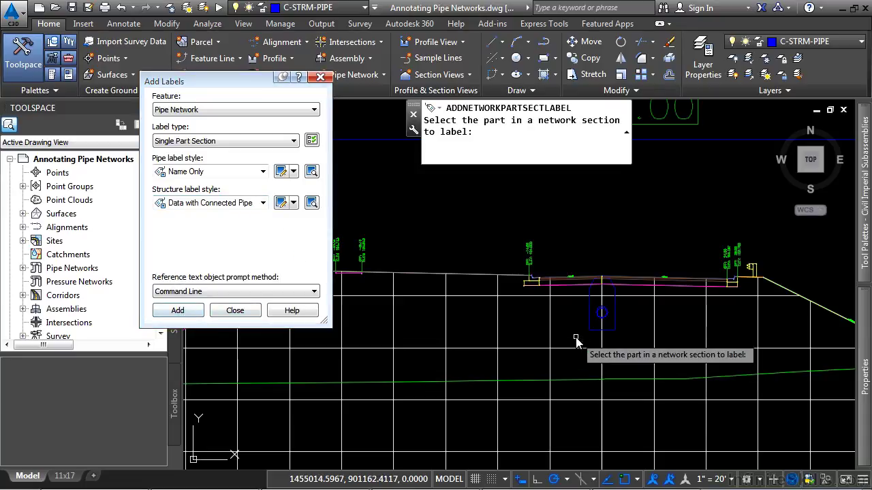
click(588, 332)
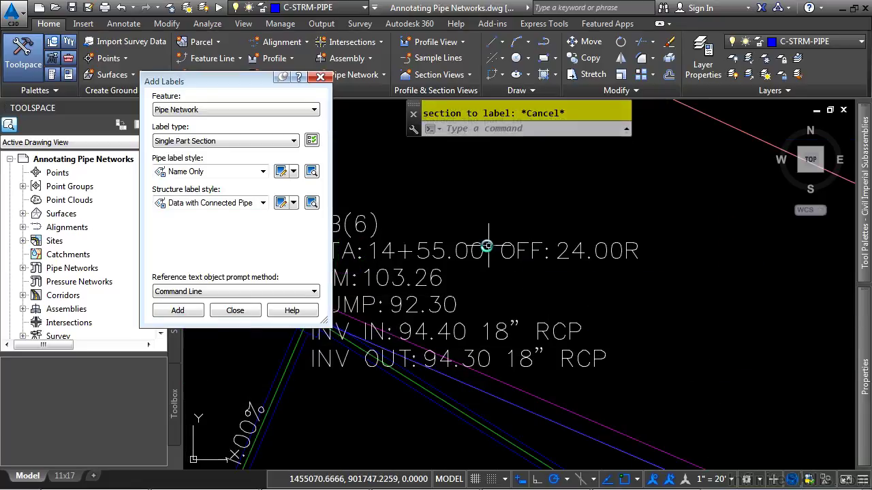
Step: Move the CB(6) structure label away from its catch basin in plan
click(461, 249)
click(384, 294)
mouse_move(336, 306)
middle_down()
mouse_move(590, 283)
mouse_move(626, 351)
mouse_move(570, 253)
mouse_move(534, 214)
middle_up()
click(563, 292)
scroll(563, 293, down, 2)
click(693, 207)
middle_drag(742, 359, 559, 240)
key(Escape)
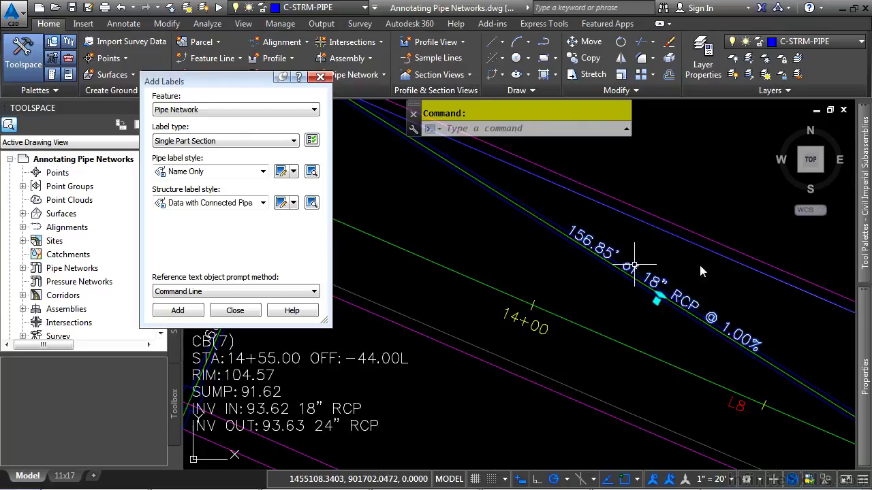
Step: Slide the 156.85' of 18" RCP label along its pipe to about station 14+00 in plan
click(674, 286)
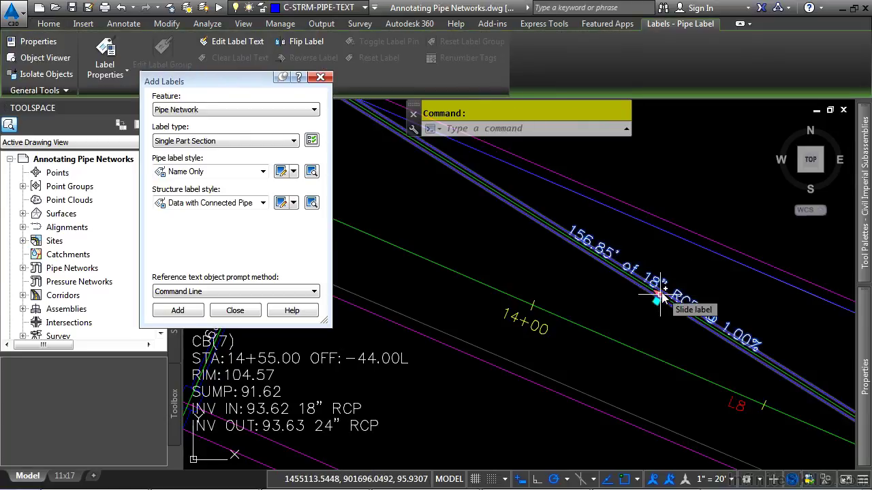
click(656, 301)
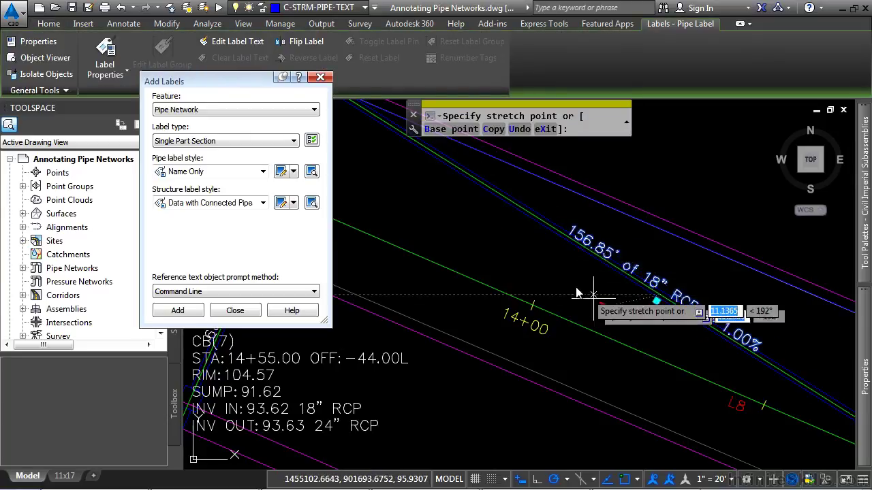
click(536, 269)
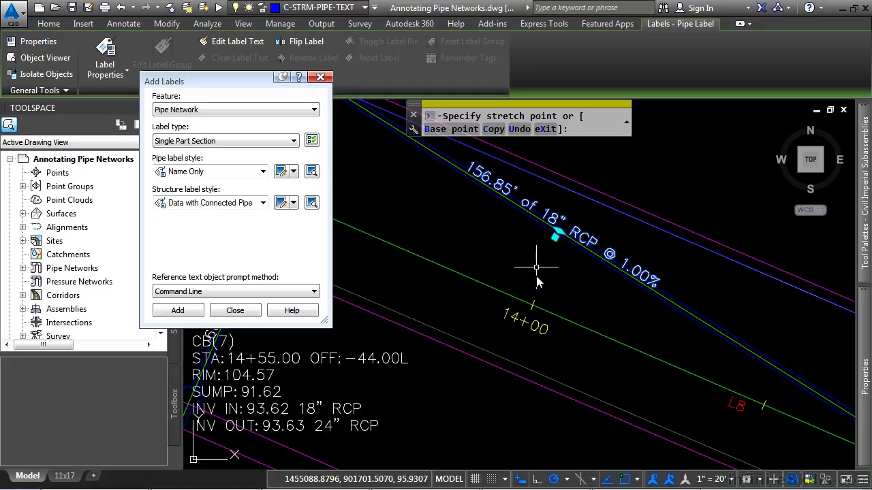
Step: Try placing the 18" RCP label off its pipe on a leader with an added vertex, and reset the label
click(557, 237)
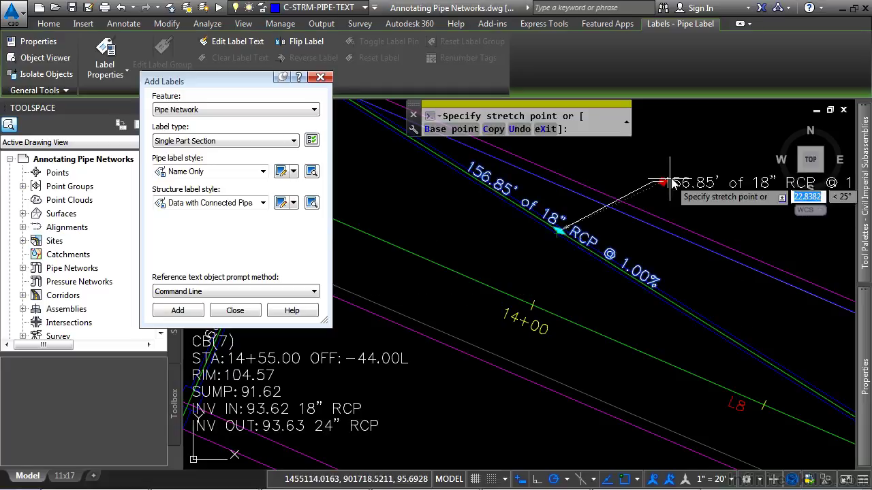
click(657, 166)
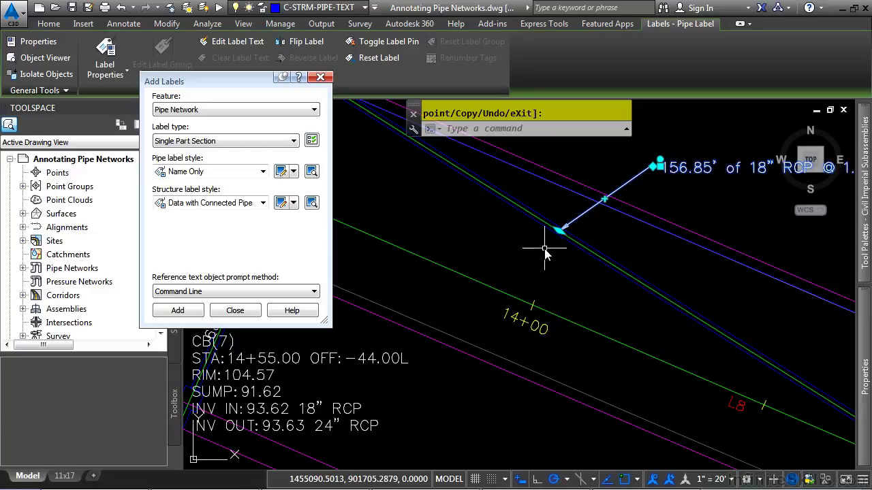
click(604, 200)
click(574, 147)
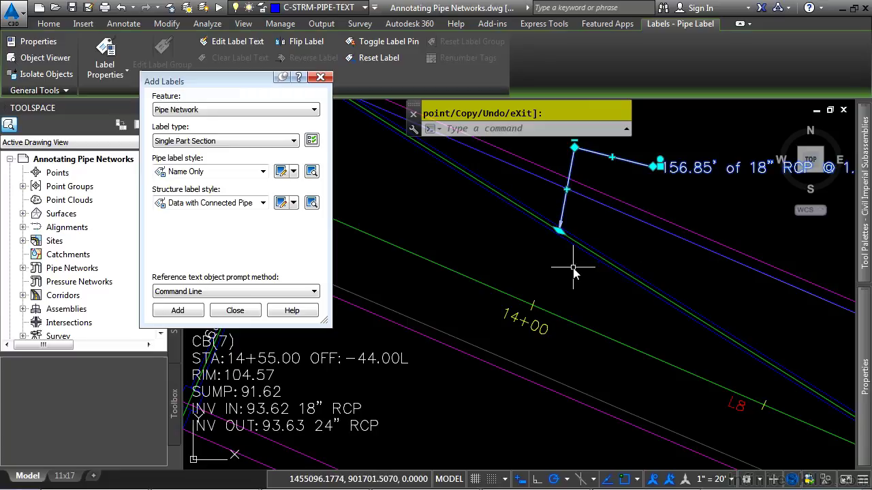
key(Escape)
key(Escape)
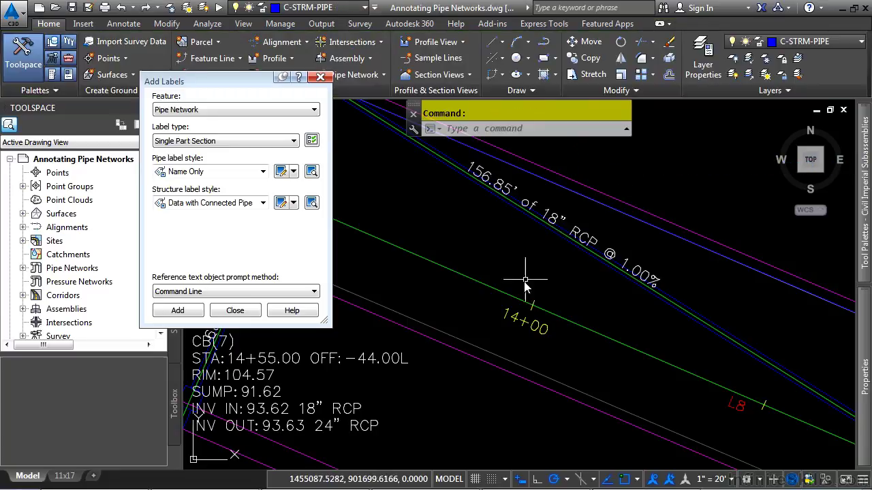
Step: Raise the CB(5) structure label in the road profile view so its text sits at about the road surface line
scroll(485, 339, down, 5)
scroll(486, 339, down, 2)
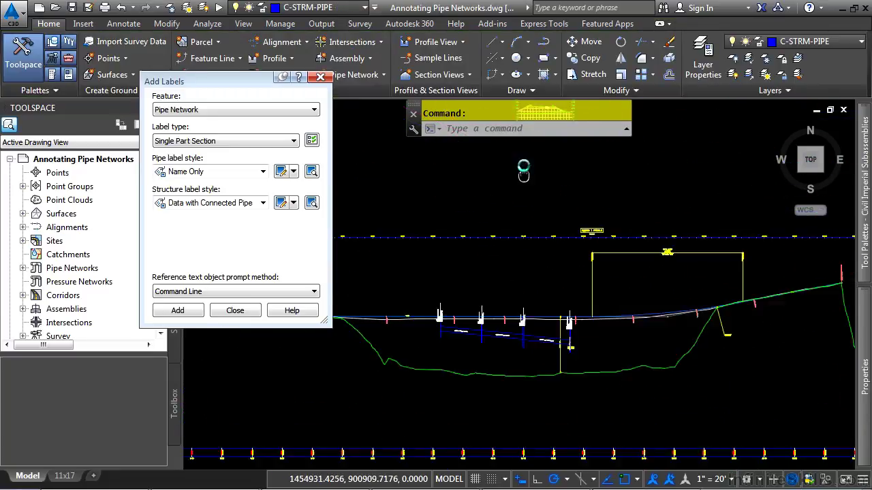
scroll(448, 306, up, 5)
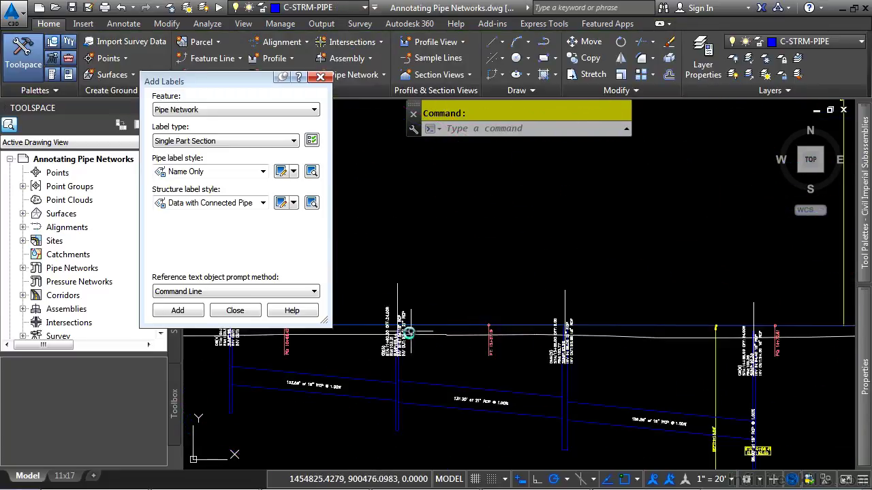
middle_drag(572, 296, 510, 346)
click(550, 412)
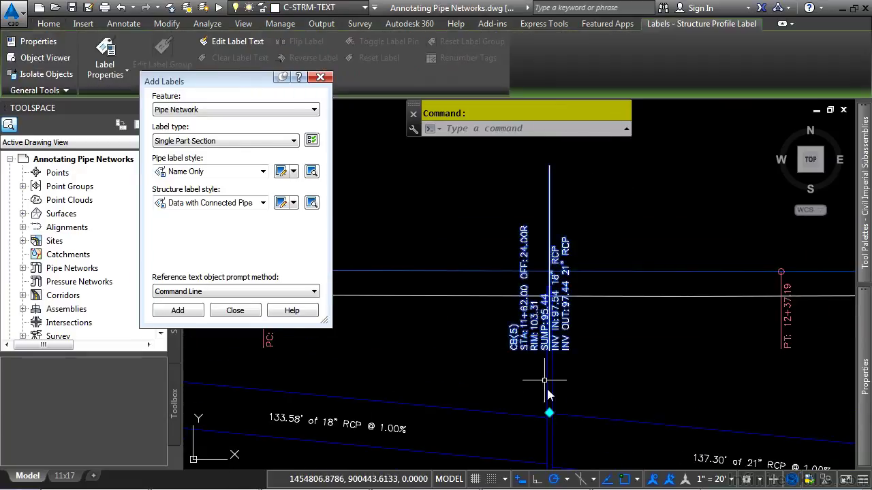
click(550, 413)
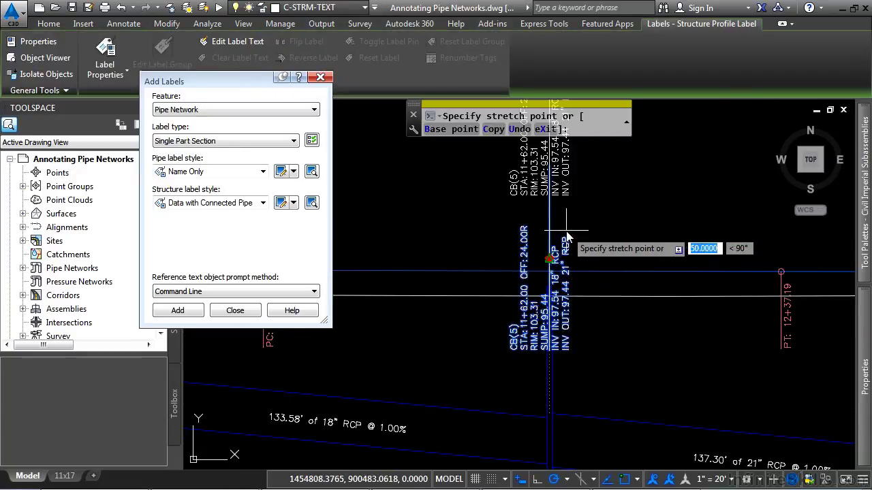
middle_drag(560, 243, 561, 312)
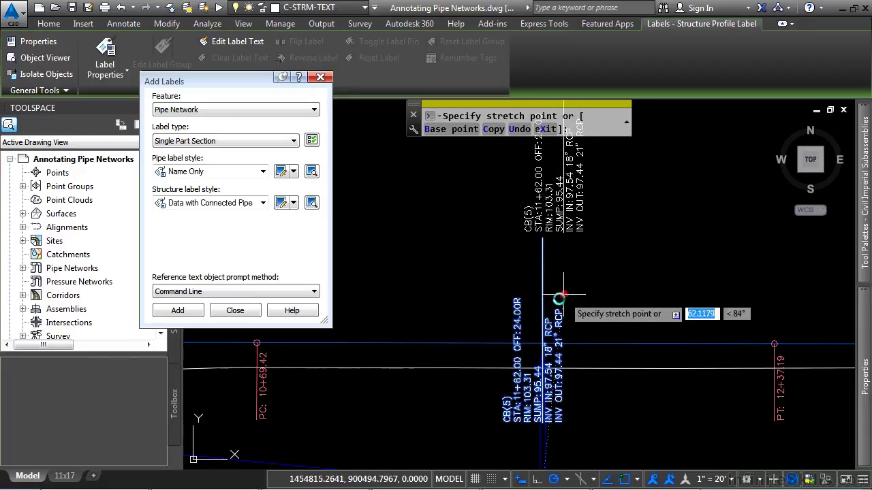
click(543, 308)
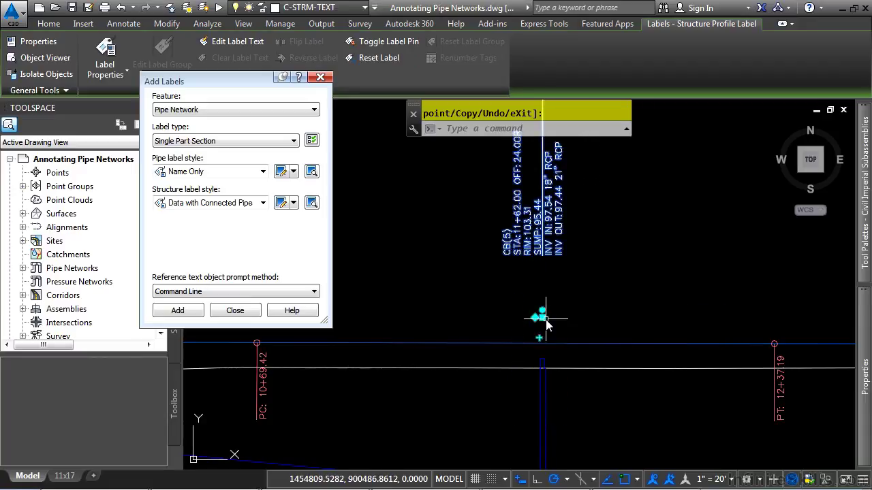
click(542, 317)
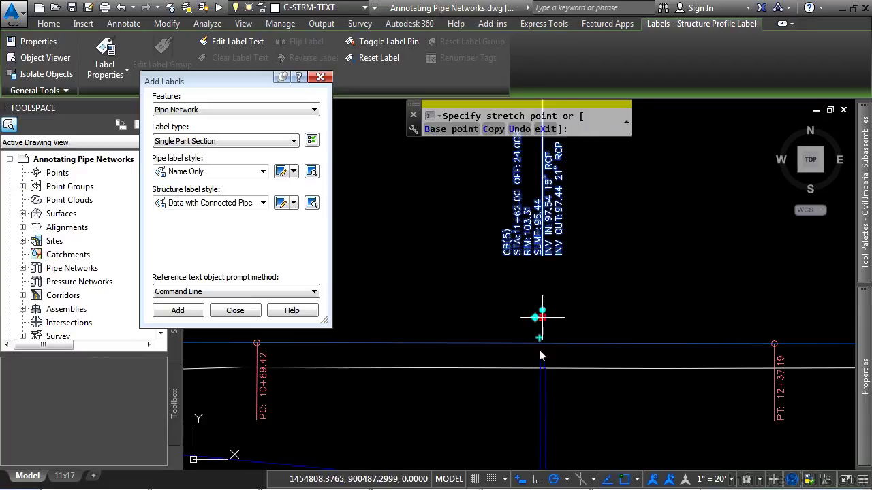
click(542, 417)
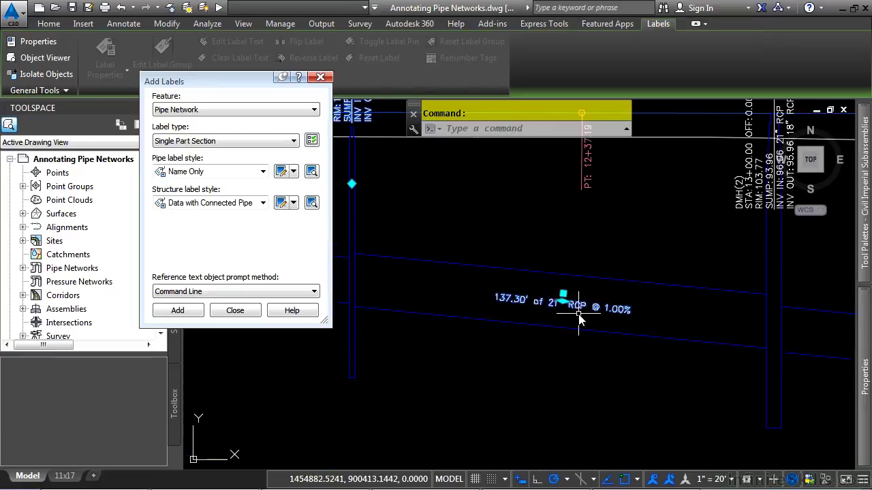
key(Escape)
Step: Move the DMH(2) label in the section view above the road surface so a leader points to the structure
scroll(578, 306, down, 5)
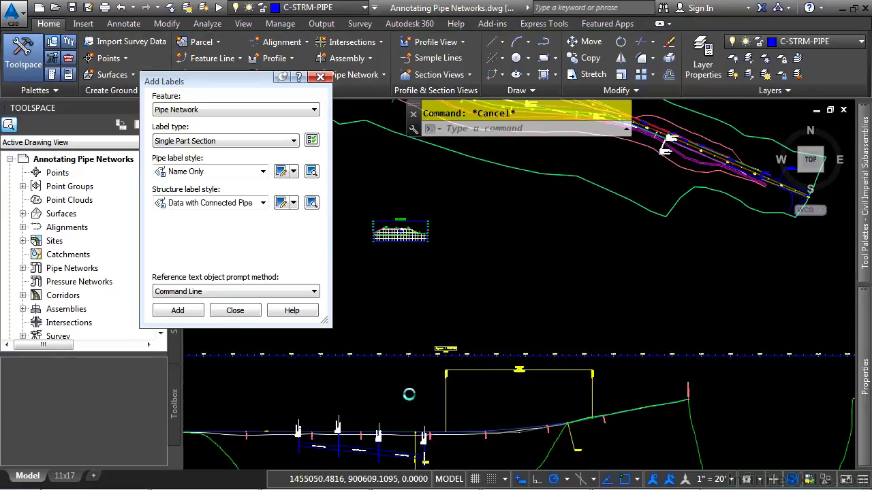
scroll(401, 235, up, 8)
middle_drag(431, 212, 528, 333)
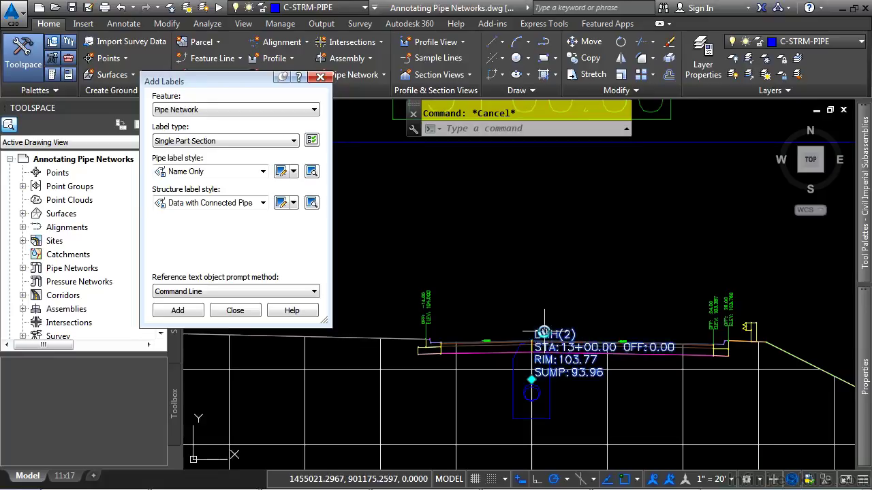
click(553, 334)
click(530, 379)
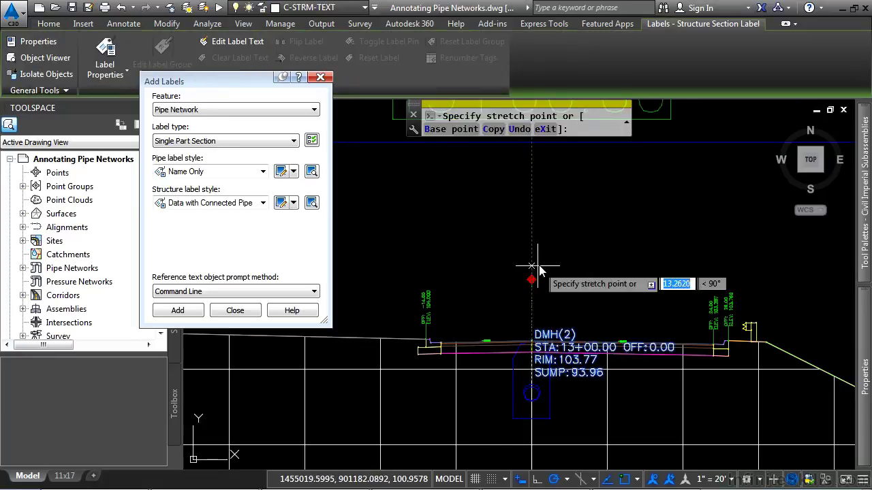
click(538, 253)
key(Escape)
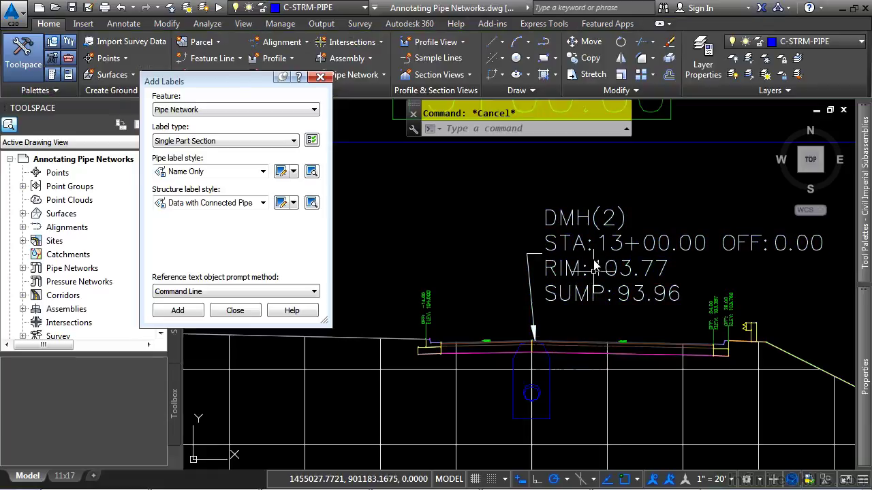
Step: Remove the SUMP elevation line from the structure text of the CB(6) label in plan
scroll(558, 225, down, 6)
scroll(510, 189, down, 3)
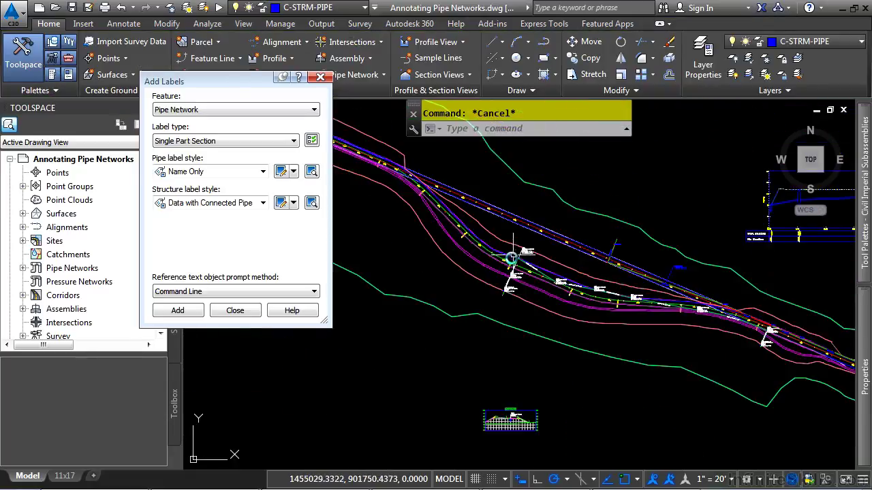
scroll(512, 255, up, 6)
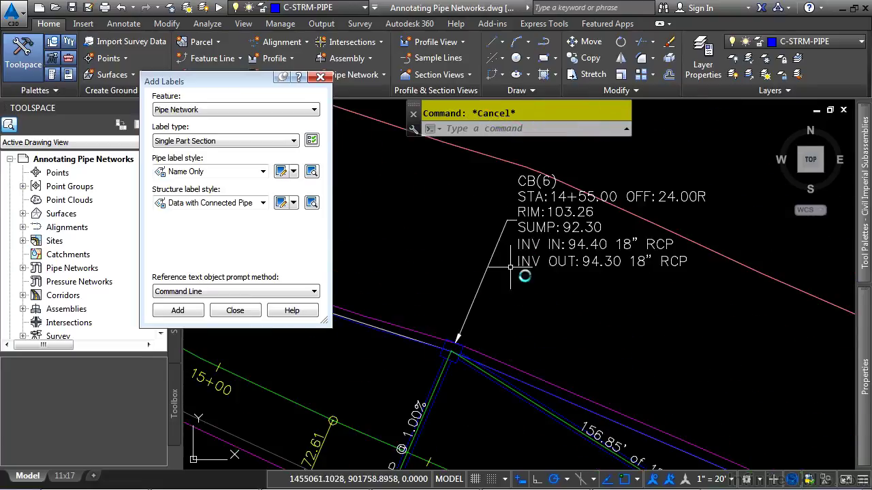
middle_drag(549, 211, 503, 238)
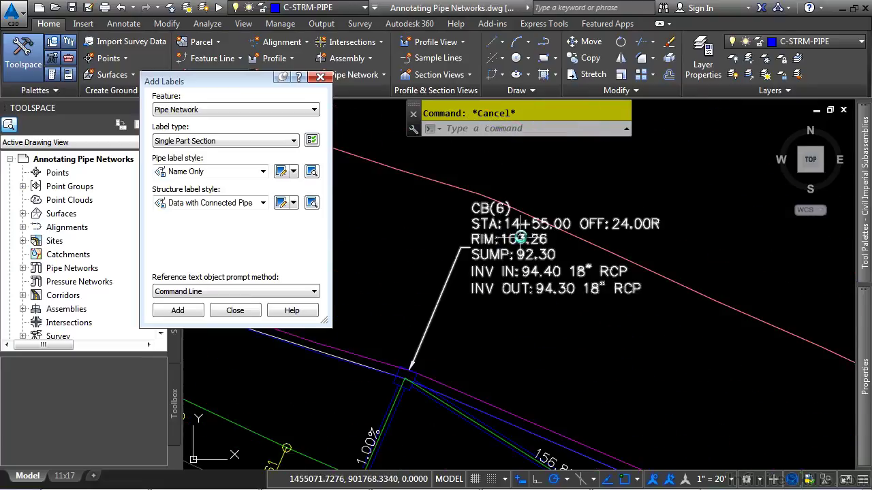
click(517, 238)
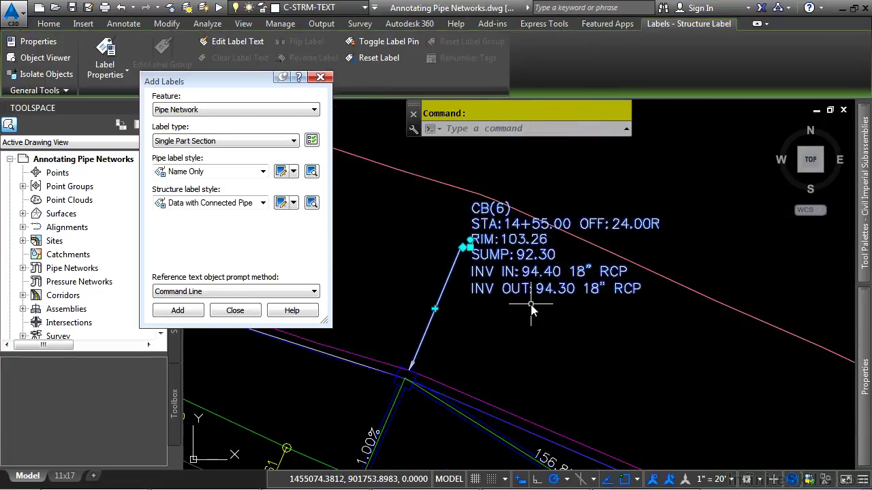
click(242, 41)
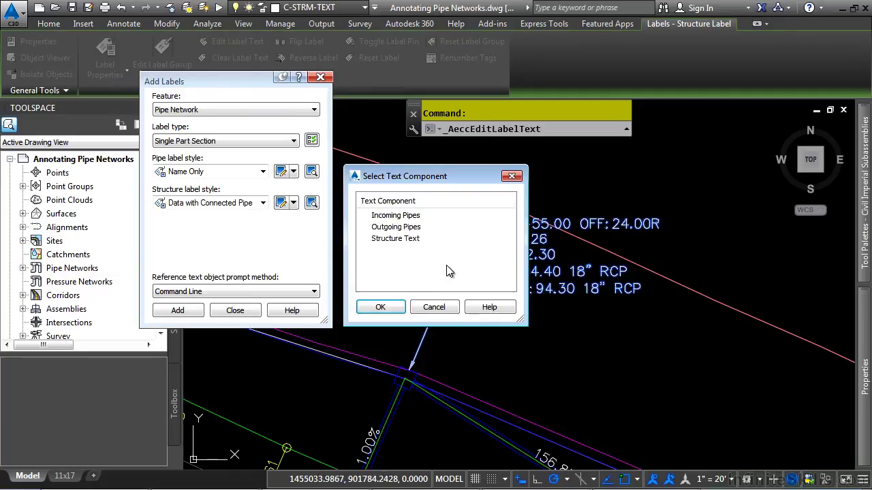
drag(423, 179, 276, 145)
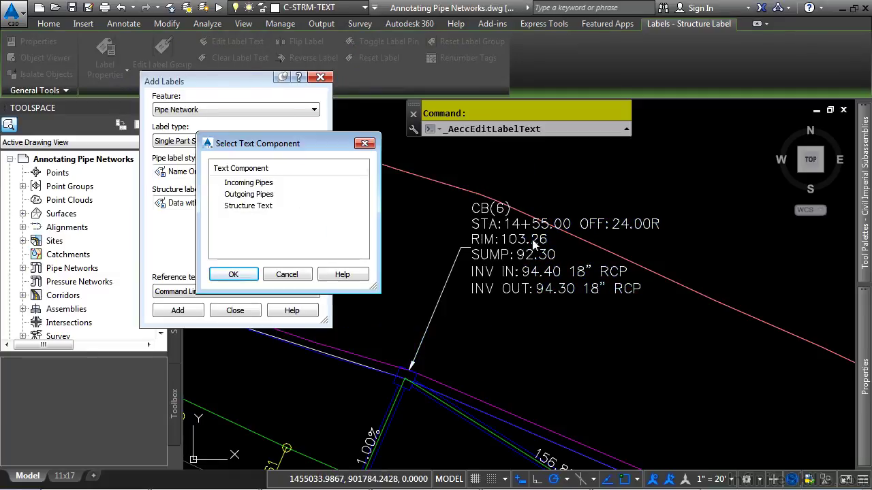
click(249, 206)
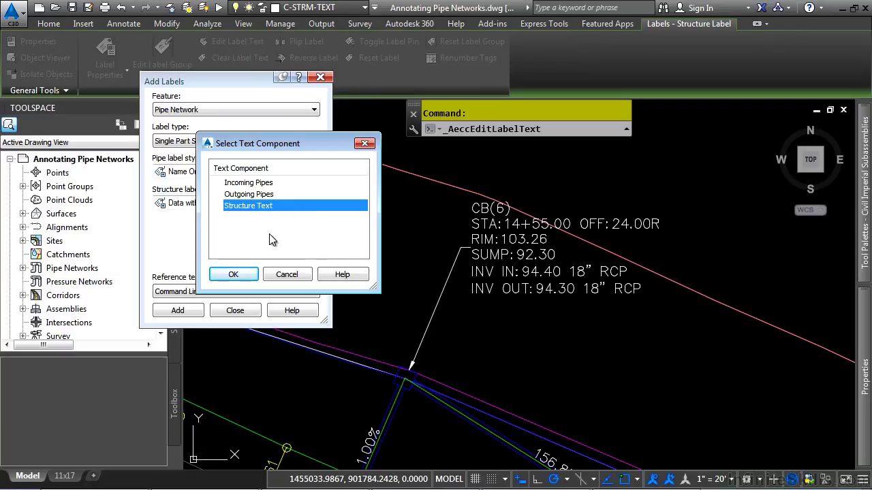
click(233, 275)
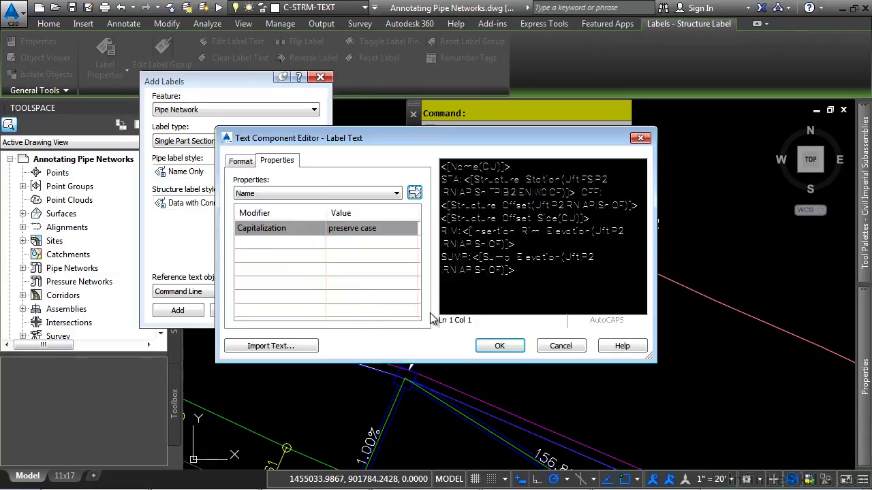
drag(500, 269, 436, 257)
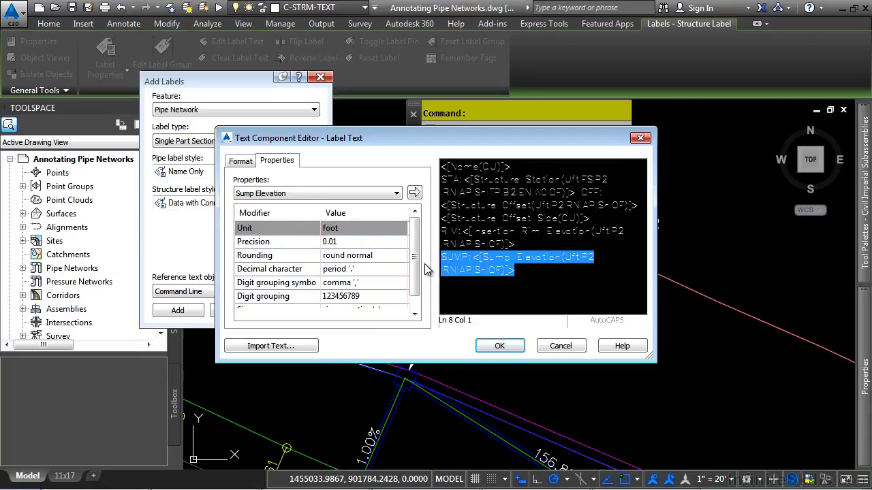
key(Delete)
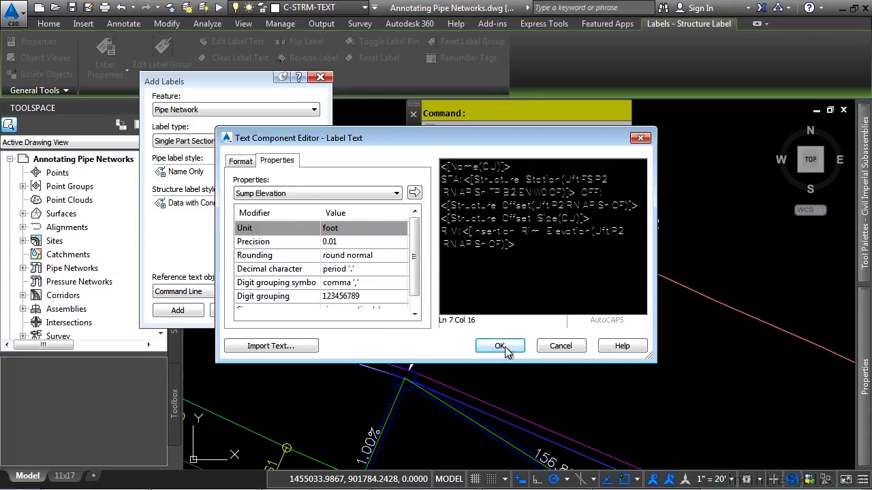
click(499, 346)
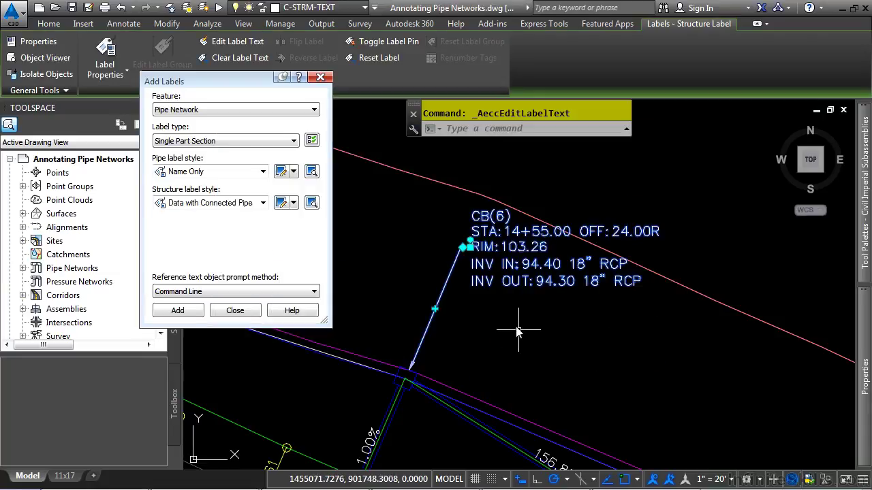
key(Escape)
Step: Set up a dynamic pipe network structure table for STORM -1 in the Structure with Pipes style, with table splitting off
scroll(523, 282, down, 6)
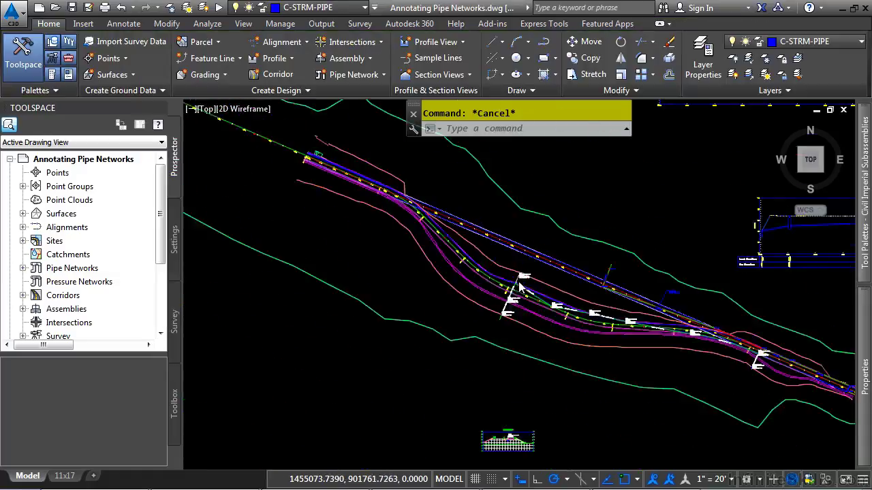
click(123, 23)
click(66, 79)
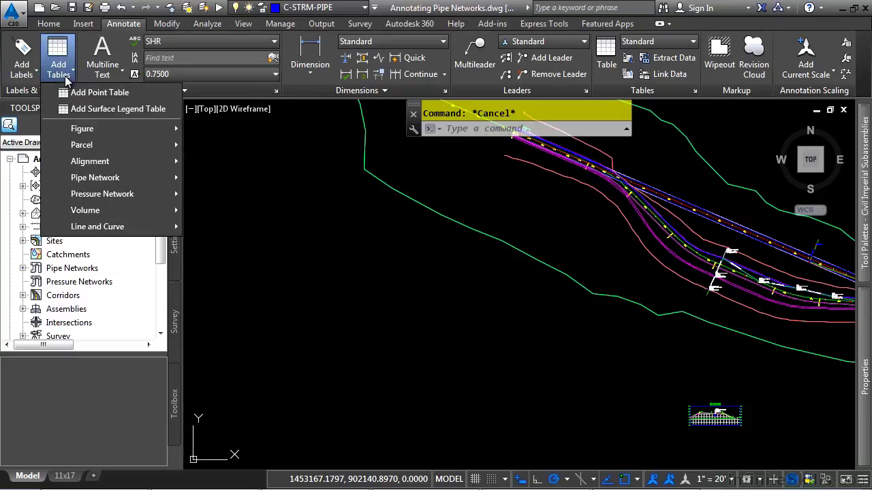
mouse_move(123, 178)
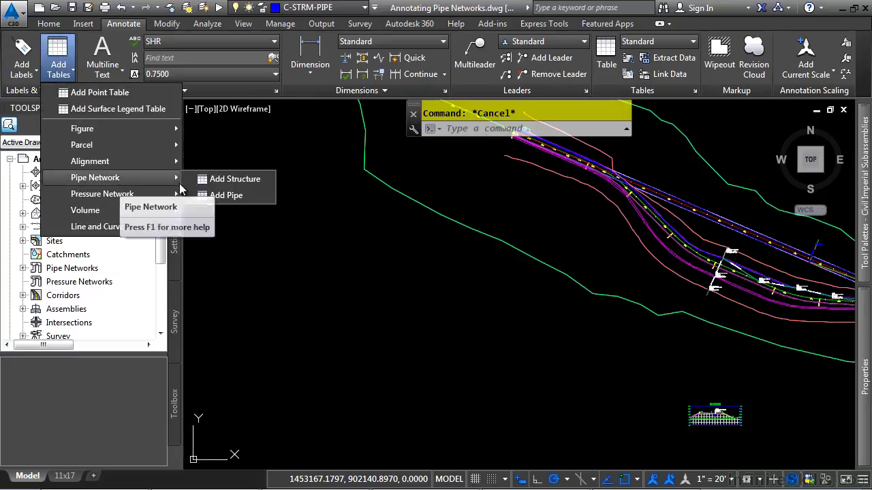
click(247, 182)
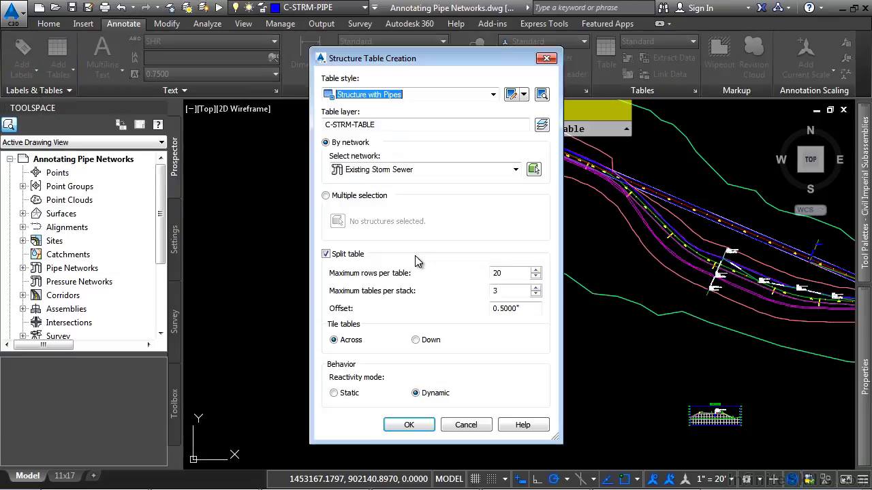
click(493, 95)
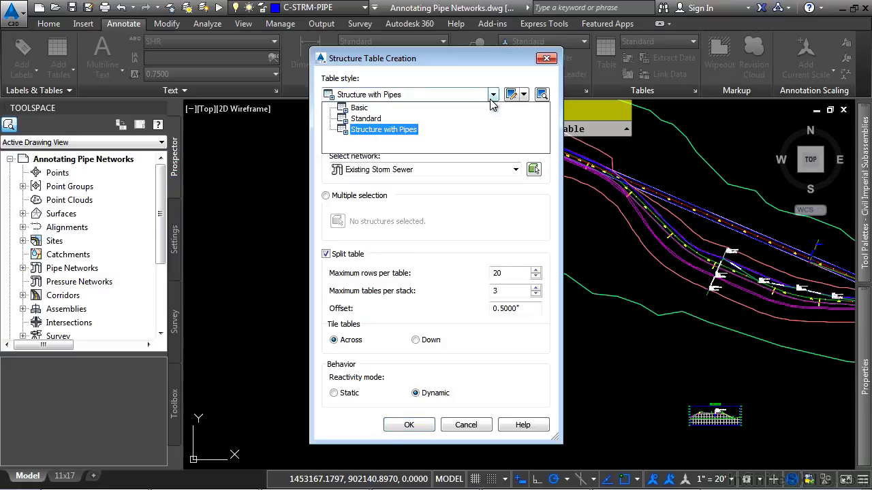
click(492, 100)
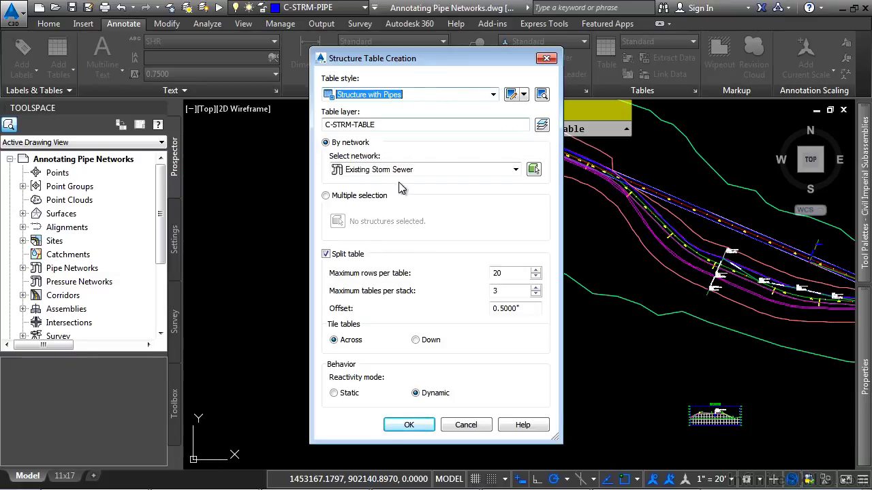
click(332, 254)
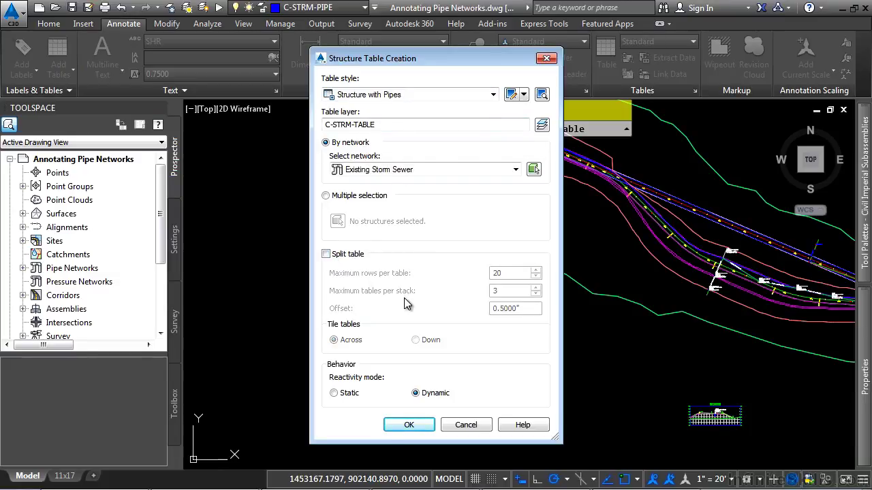
click(449, 173)
click(373, 194)
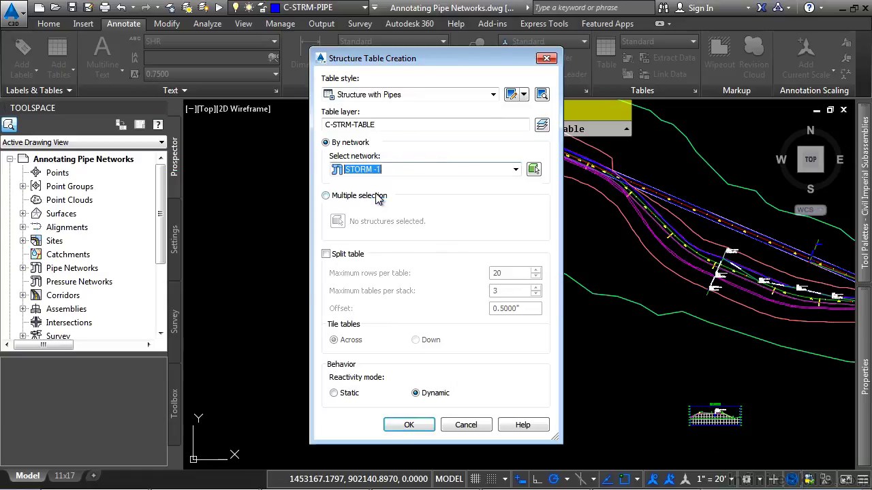
click(409, 425)
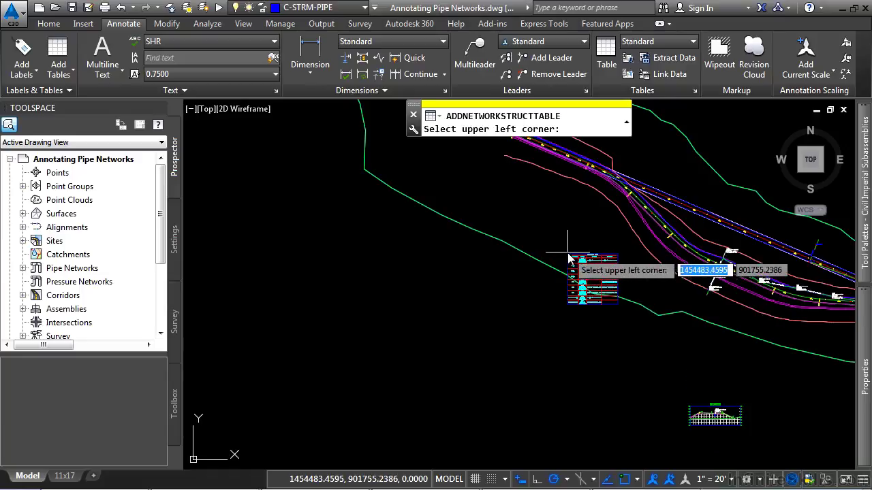
Step: Place the structure table in the open area southwest of the road and review its structure rows
scroll(576, 249, up, 6)
middle_drag(607, 241, 412, 234)
click(412, 234)
click(316, 166)
scroll(450, 261, up, 4)
middle_drag(452, 261, 693, 372)
middle_drag(769, 402, 586, 298)
scroll(586, 353, down, 1)
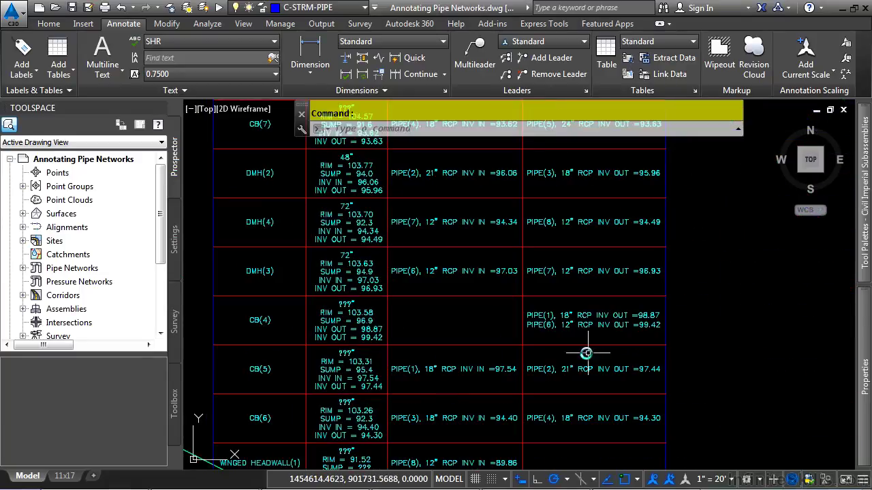
Step: Compare the structure and pipe labels between DMH(2) and CB(5) in model space with the labels on the 11x17 layout
scroll(586, 353, down, 5)
middle_drag(586, 353, 522, 382)
middle_drag(626, 398, 374, 290)
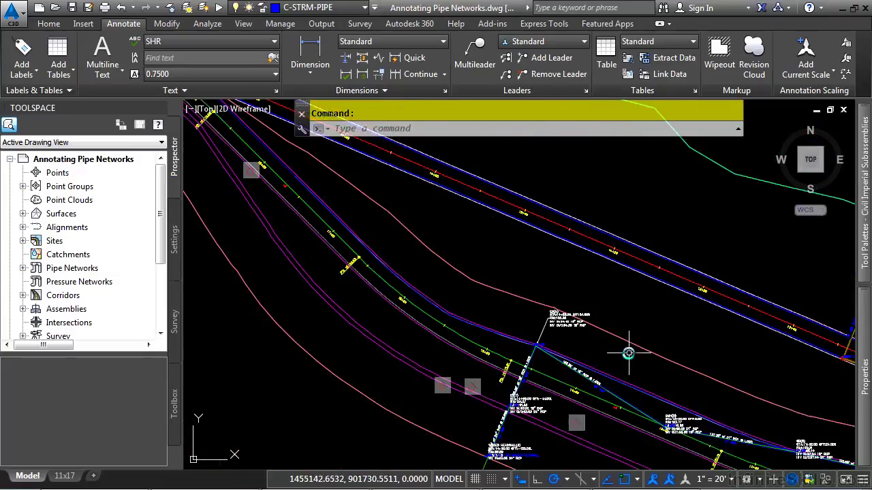
middle_drag(644, 361, 409, 267)
scroll(470, 303, up, 4)
middle_drag(499, 328, 469, 213)
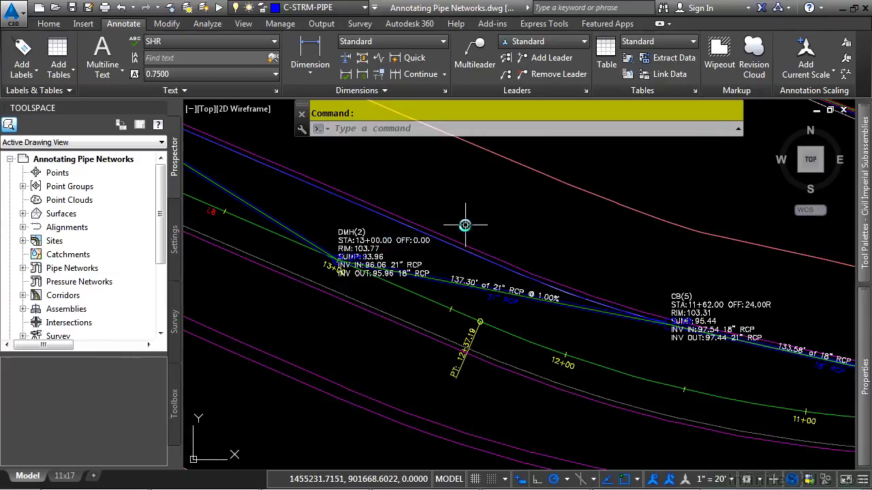
click(66, 475)
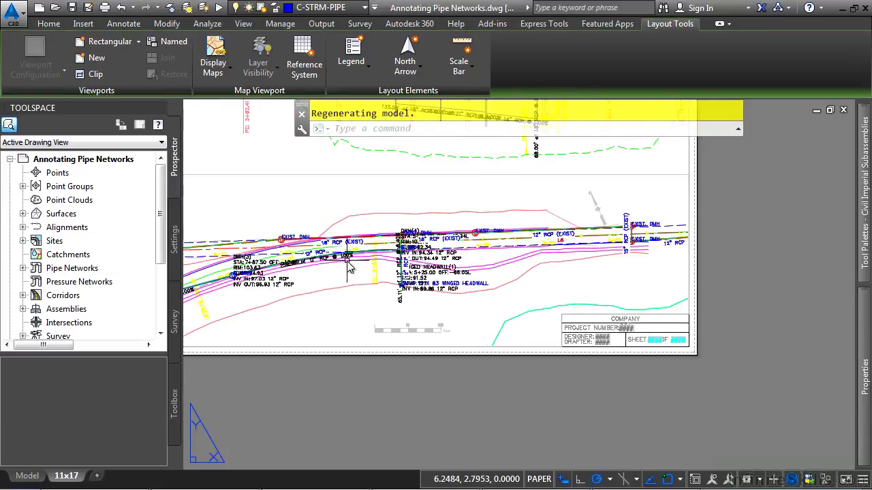
middle_drag(391, 258, 502, 273)
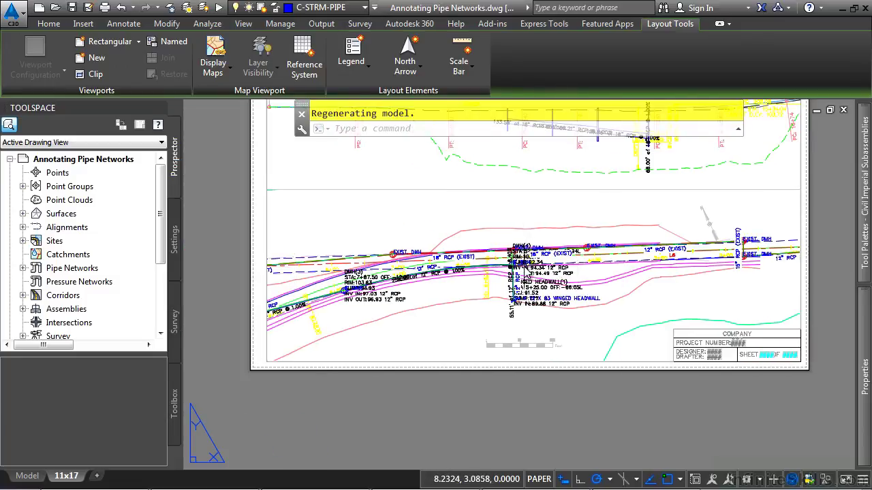
scroll(523, 266, up, 2)
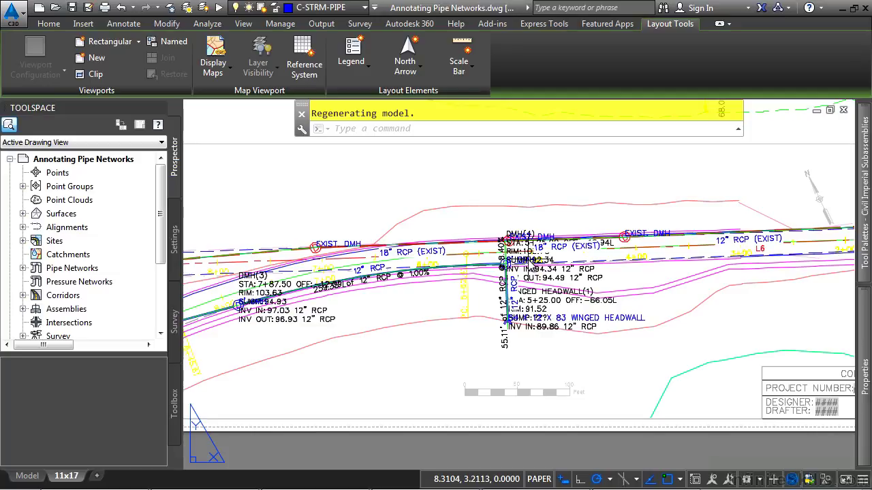
Step: Move the WINGED HEADWALL(1) label in the layout viewport below and left of the headwall on a leader
click(511, 320)
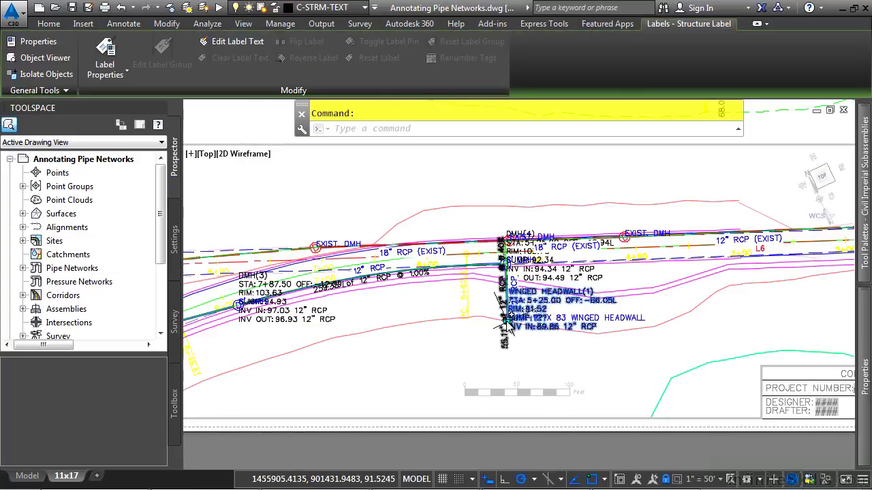
click(507, 325)
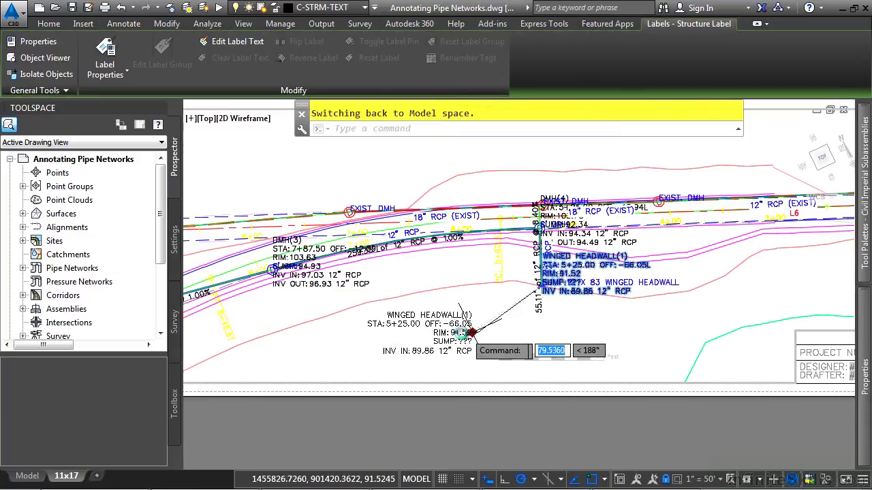
click(453, 334)
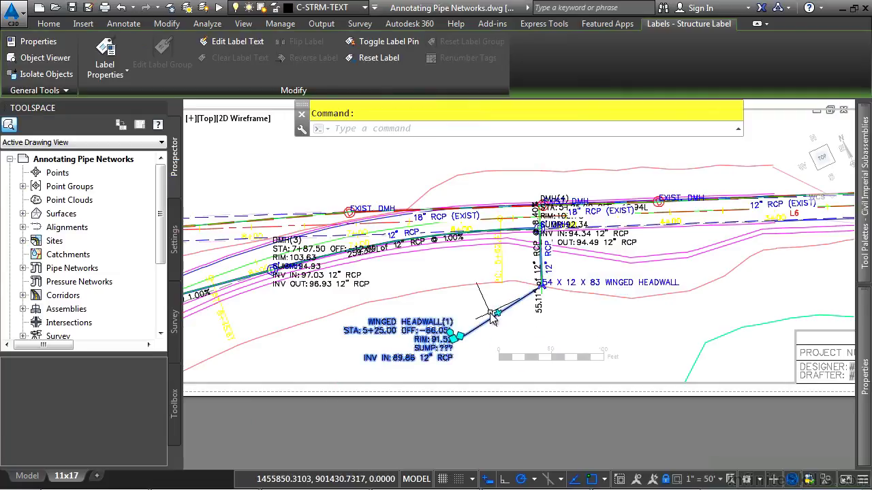
Step: Move the DMH(3) label in the layout viewport above the road on a leader, and clear the selection
click(274, 281)
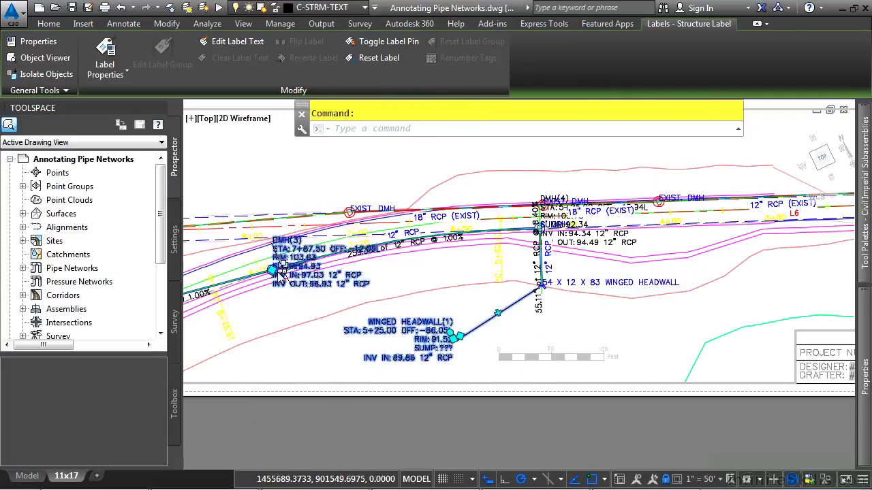
click(272, 270)
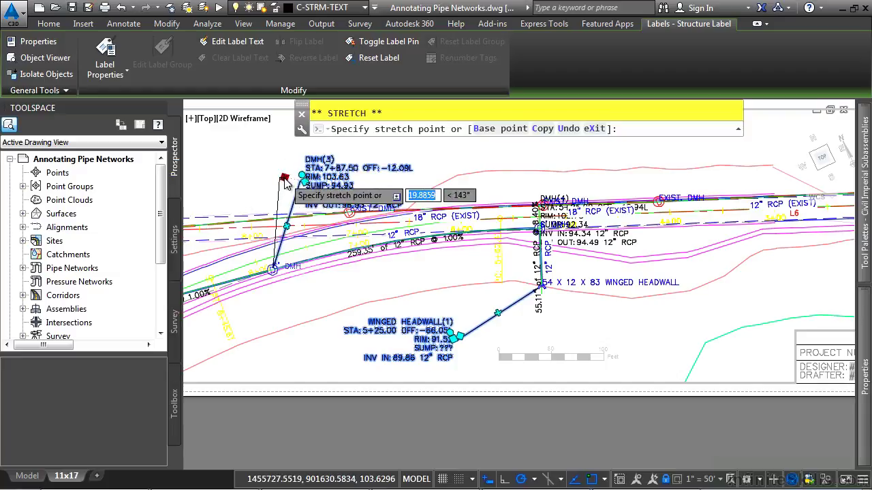
click(301, 184)
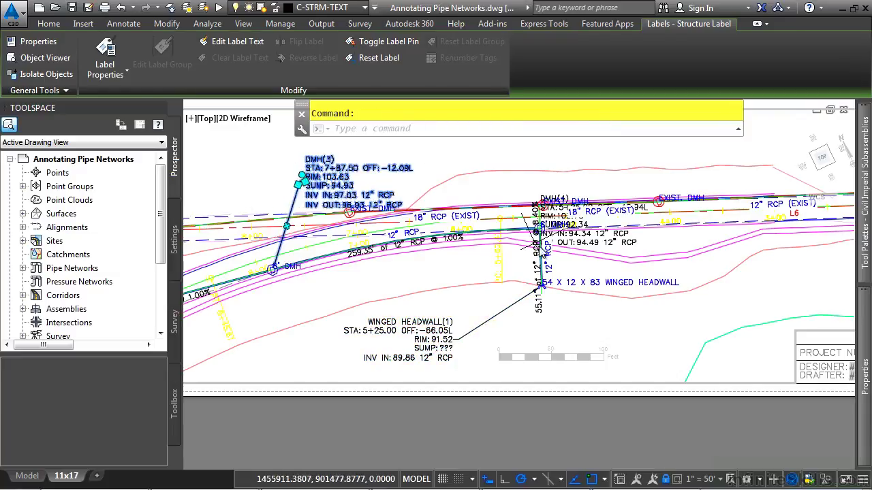
key(Escape)
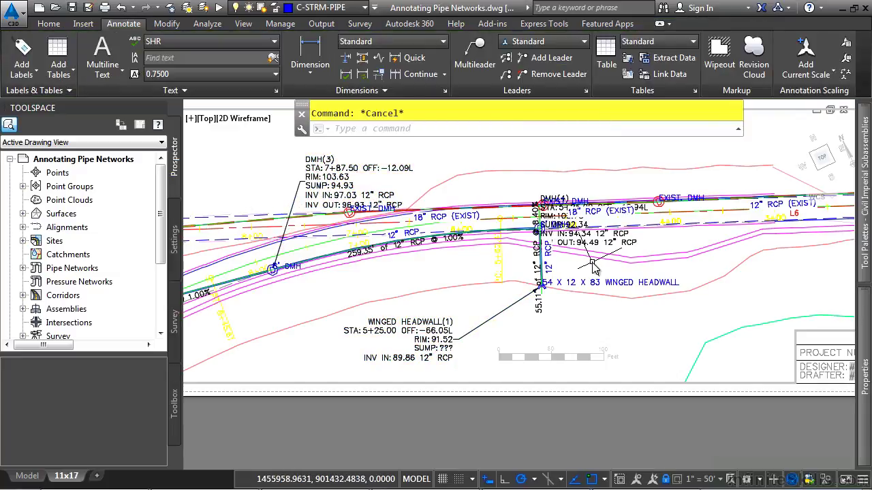